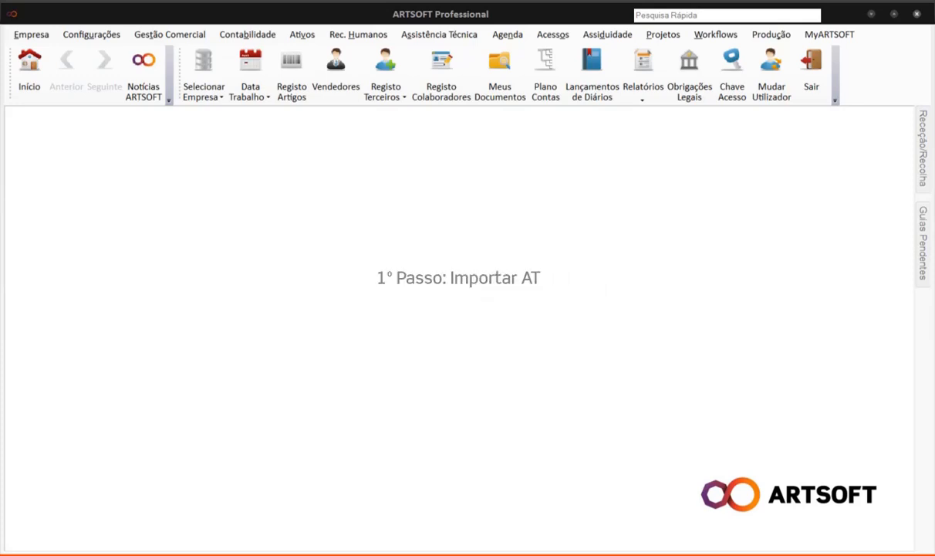
Open Contabilidade Inteligente from the Contabilidade integration menu.
left_click(260, 37)
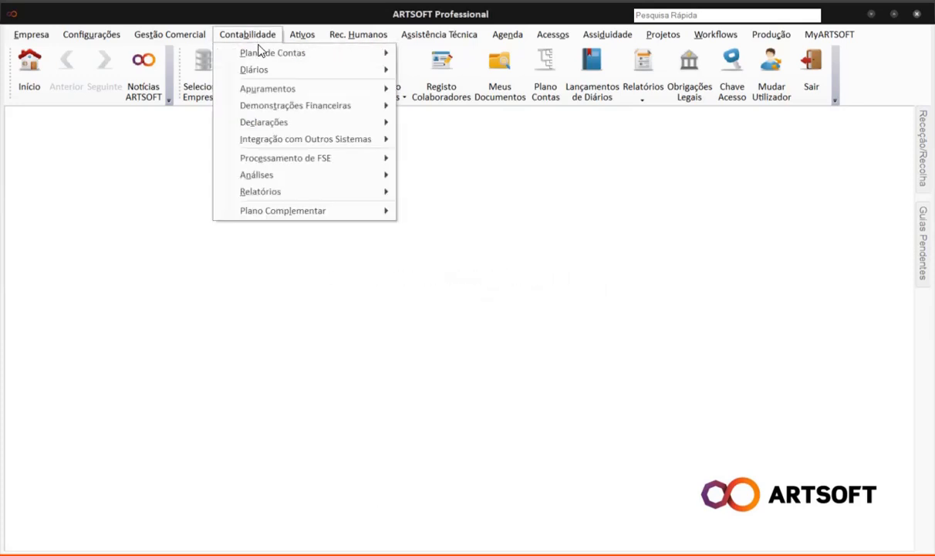
mouse_move(297, 138)
left_click(451, 139)
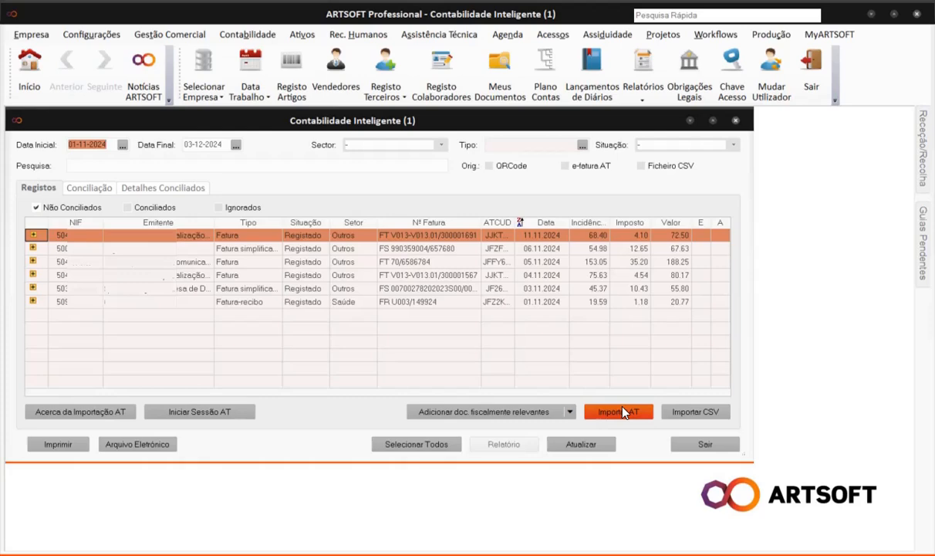
Check the ADMIN user's AT credentials in Registo de Utilizadores, then close the register.
left_click(29, 35)
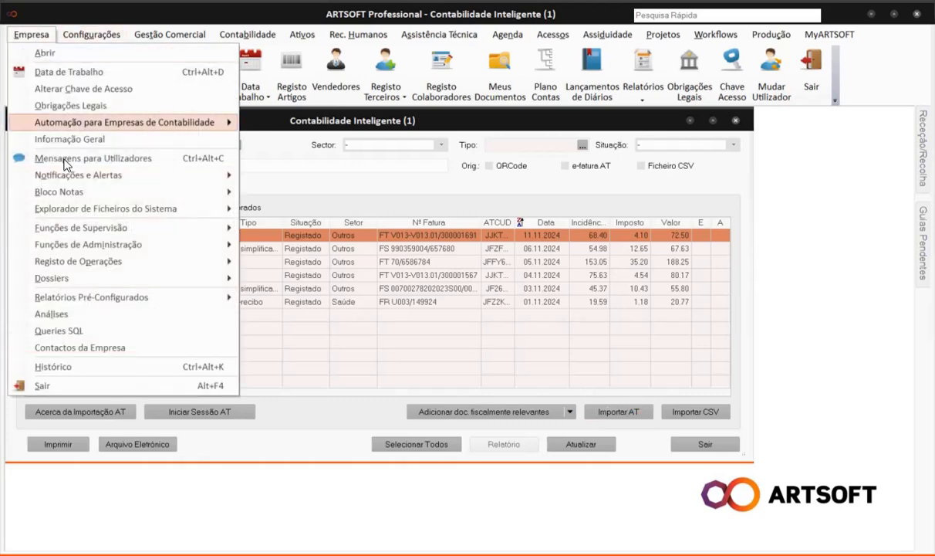
mouse_move(81, 226)
mouse_move(278, 230)
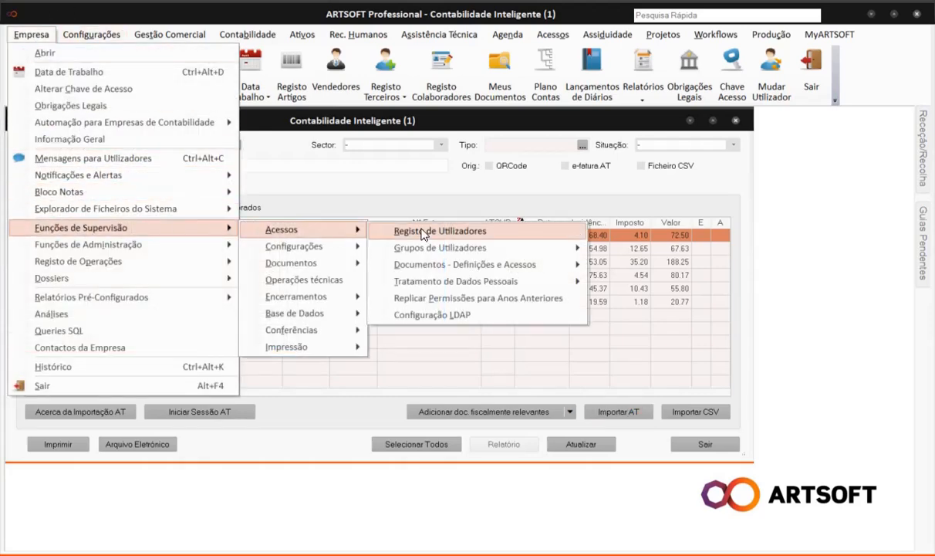
left_click(428, 231)
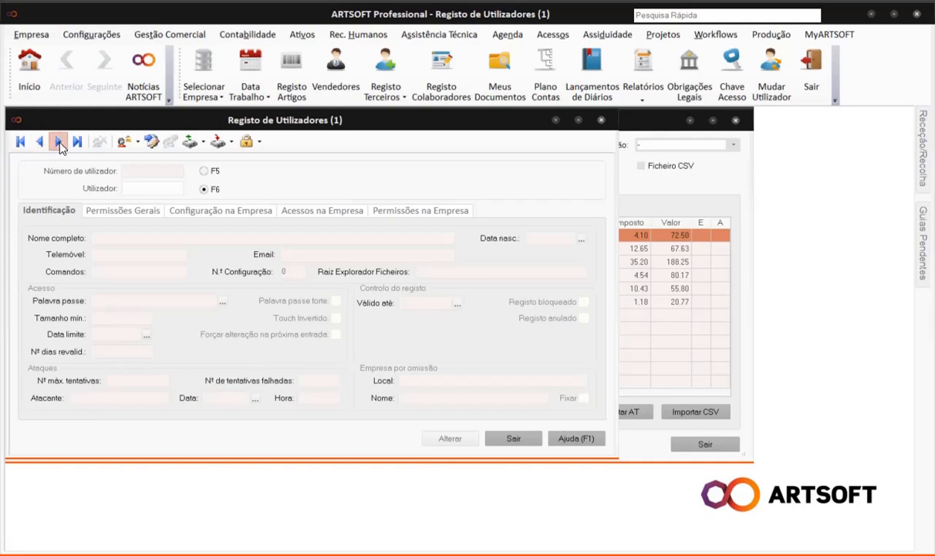
left_click(58, 141)
left_click(219, 210)
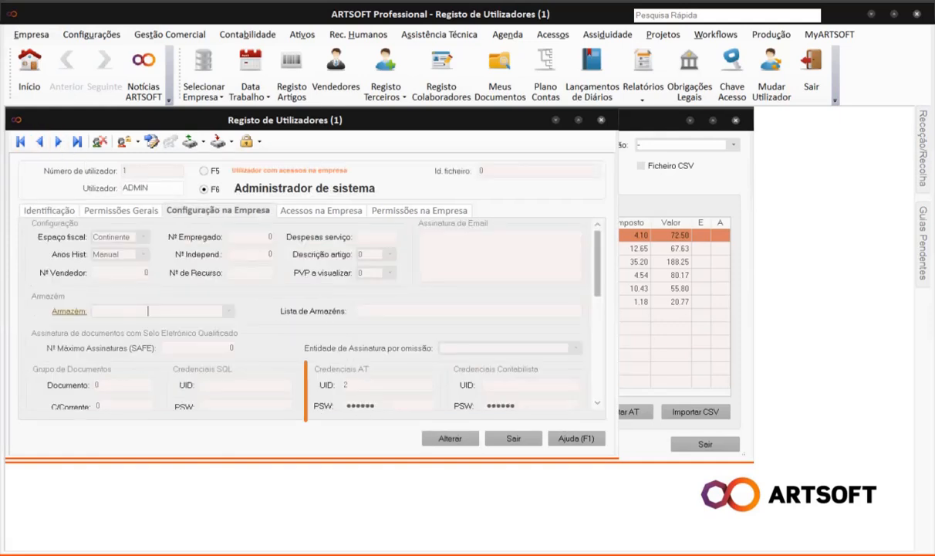
left_click(511, 438)
left_click(511, 438)
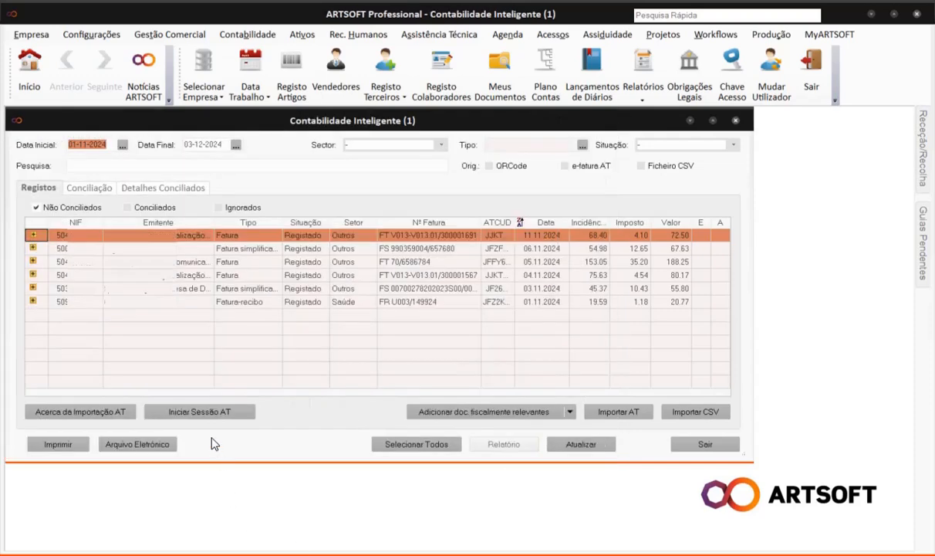
left_click(206, 413)
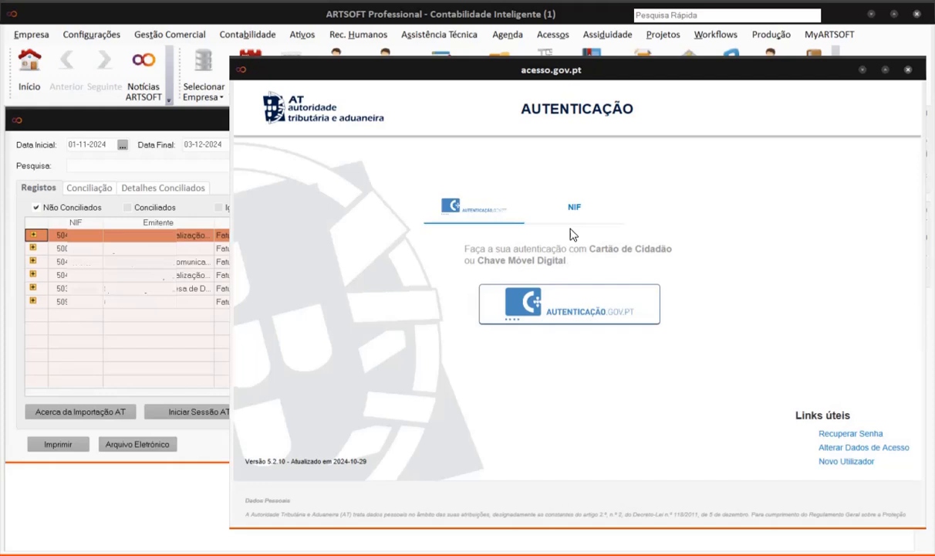
left_click(574, 206)
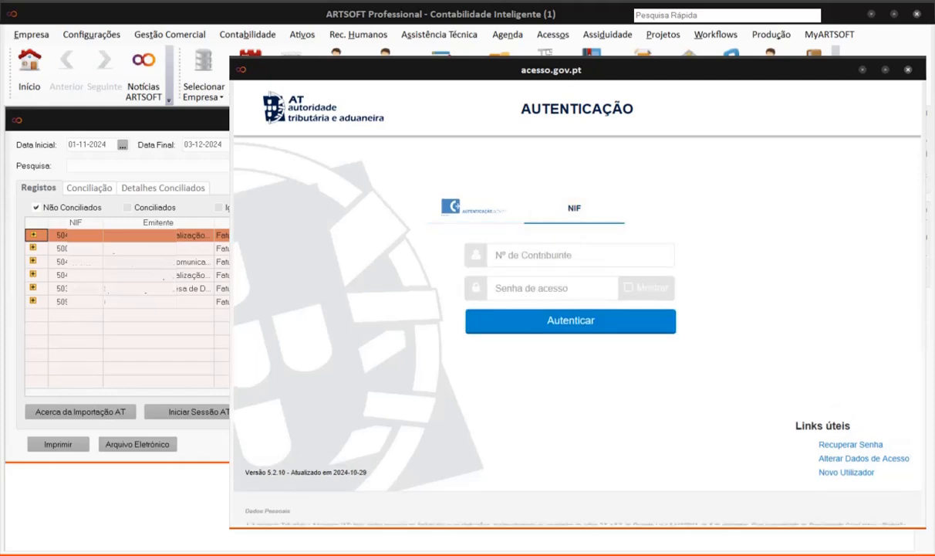
left_click(489, 249)
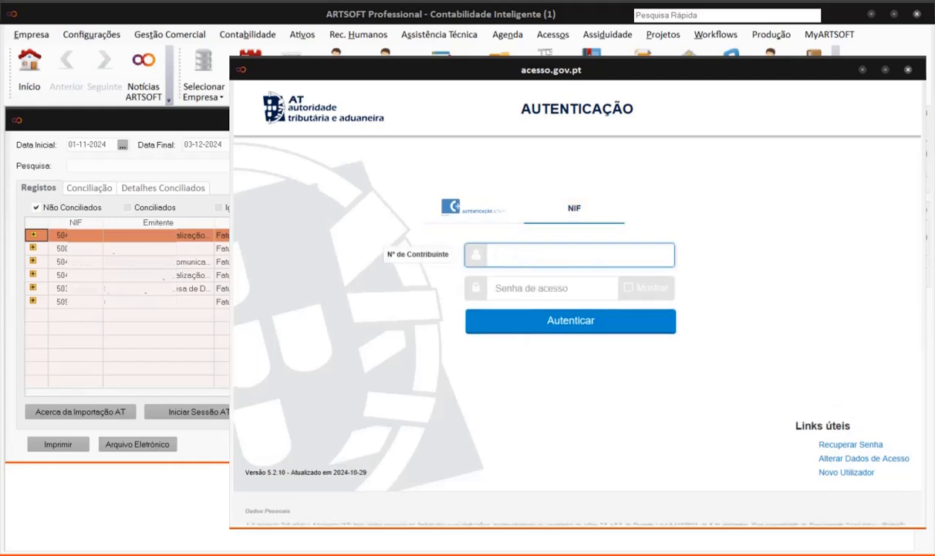
left_click(503, 288)
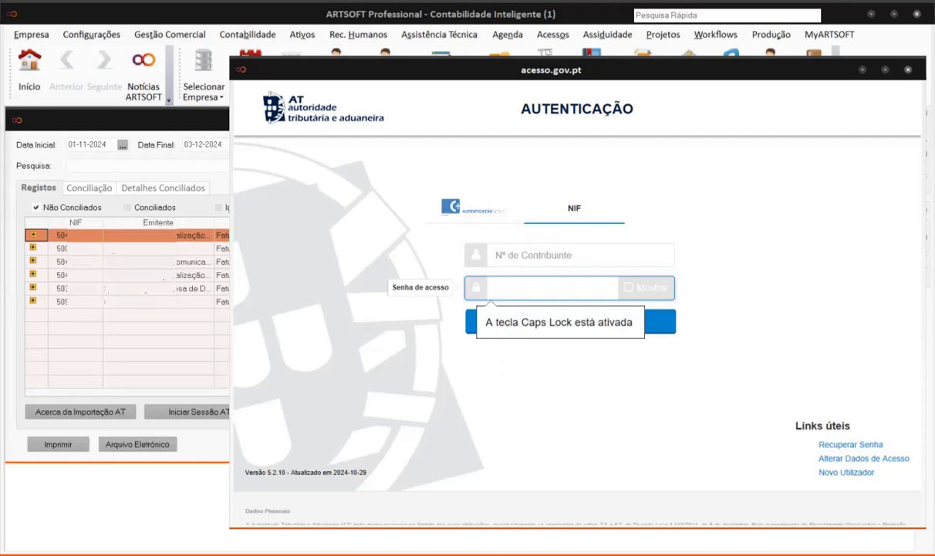
left_click(908, 71)
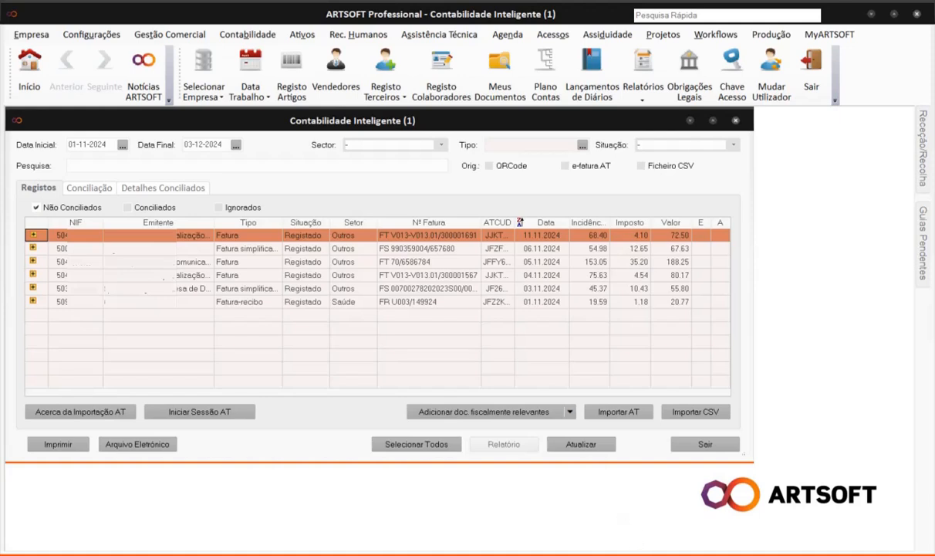
Expand two invoices' VAT lines, then import AT invoices up to 15-11-2024 and review the report.
left_click(33, 235)
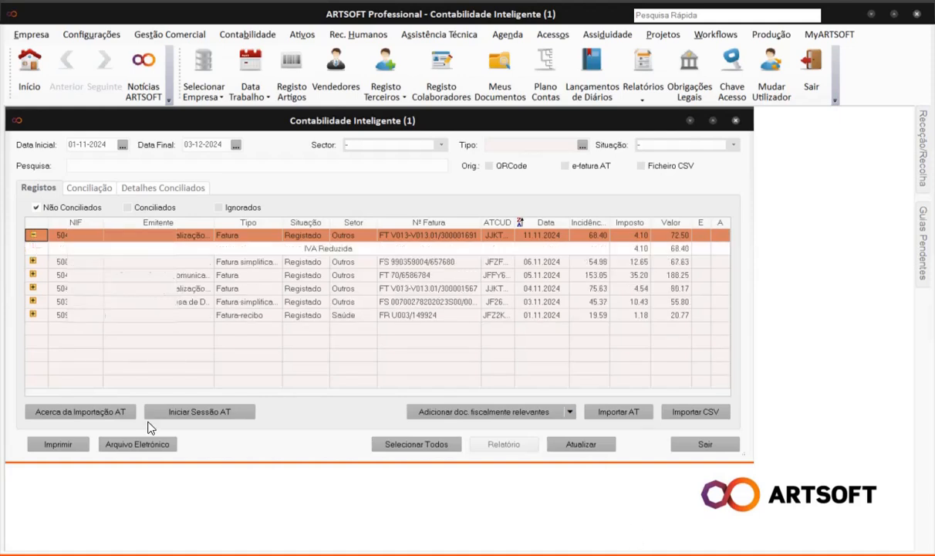
left_click(32, 288)
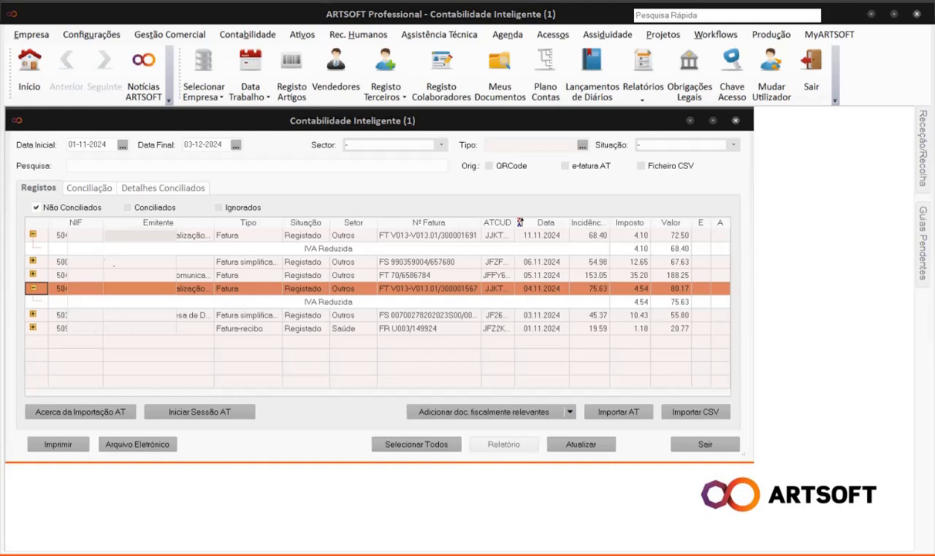
type("15-11-2024")
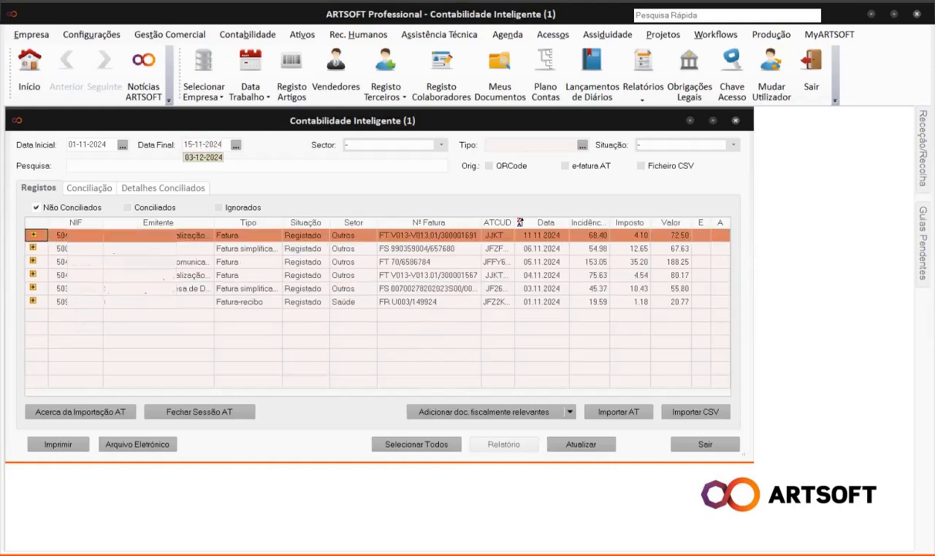
left_click(622, 415)
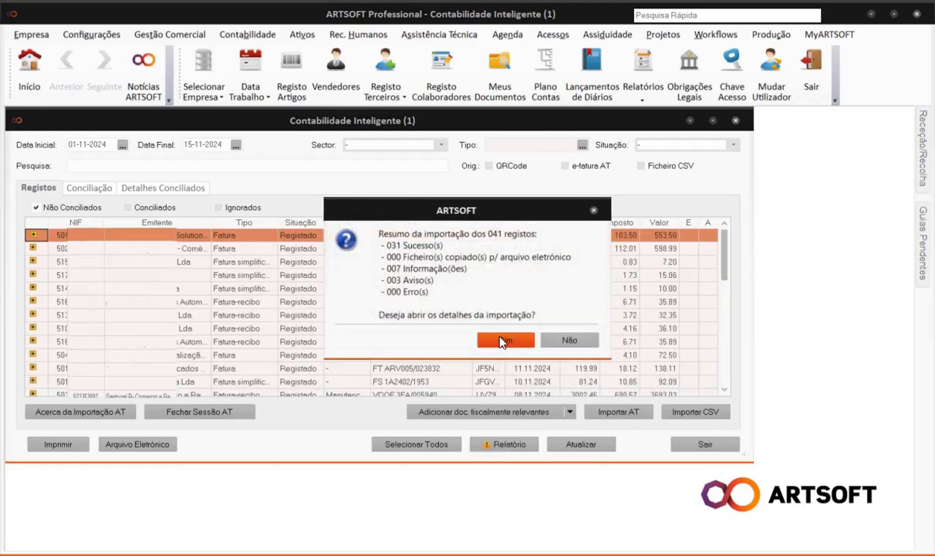
left_click(503, 340)
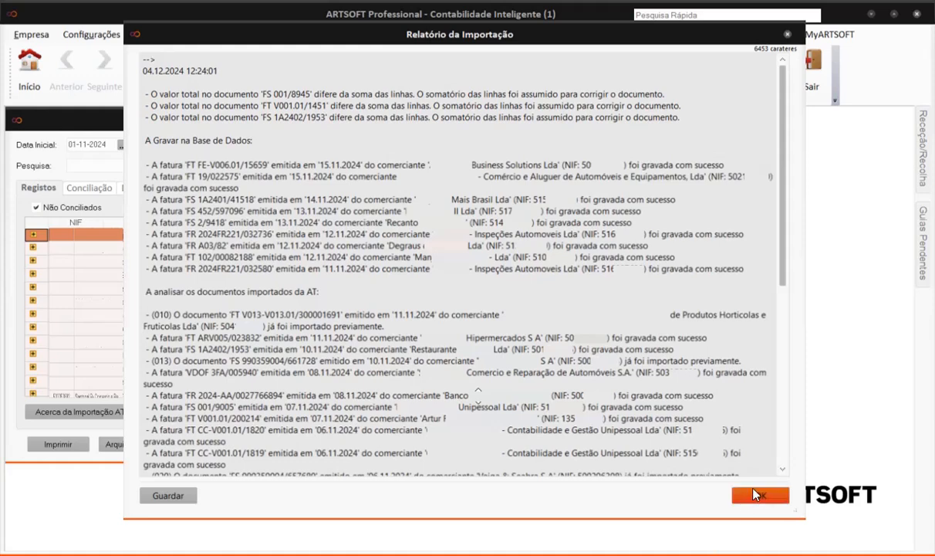
left_click(760, 495)
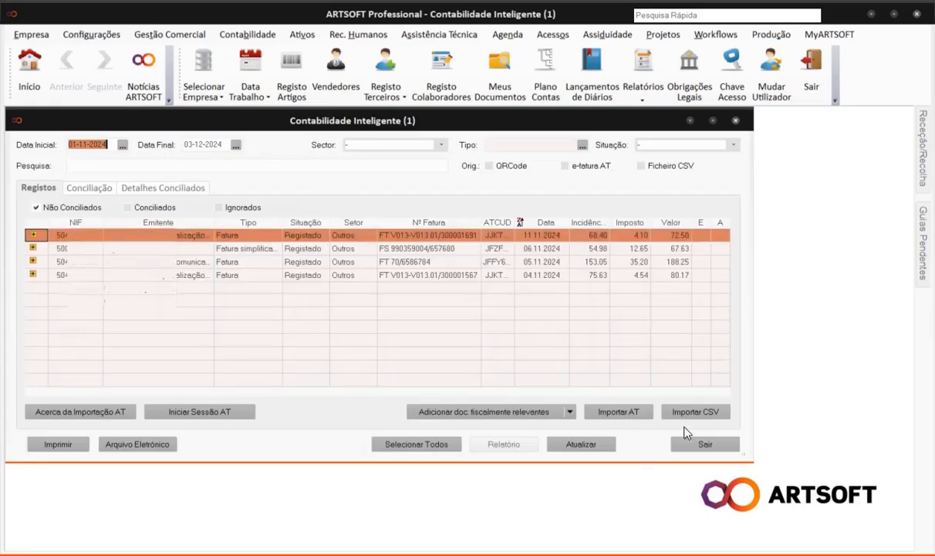
Import e-fatura.csv, review its report, then bring up actions for invoice FS 052708924/047191.
left_click(698, 414)
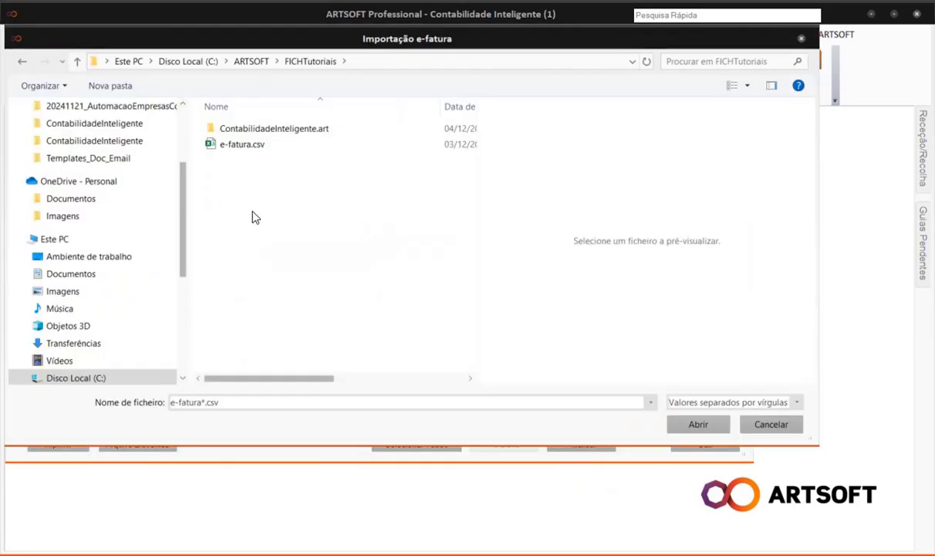
left_click(237, 144)
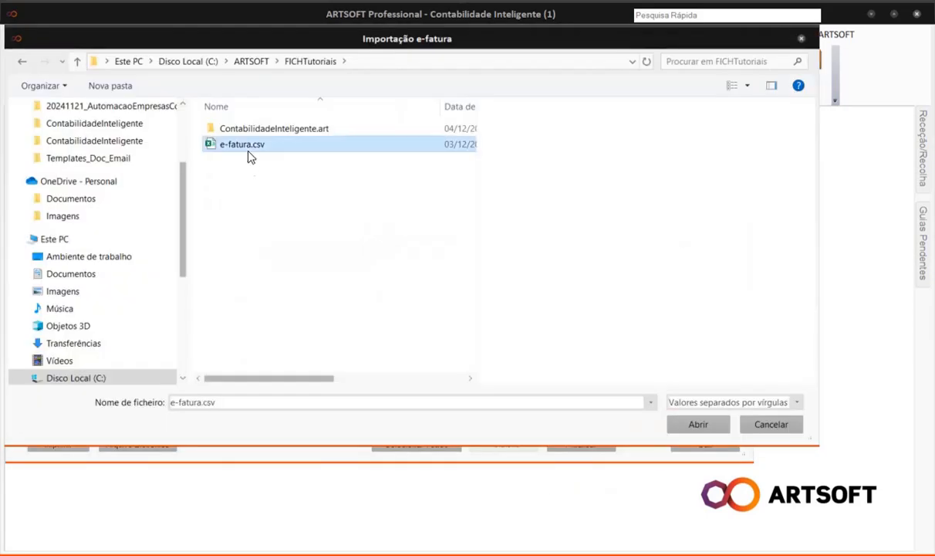
left_click(694, 425)
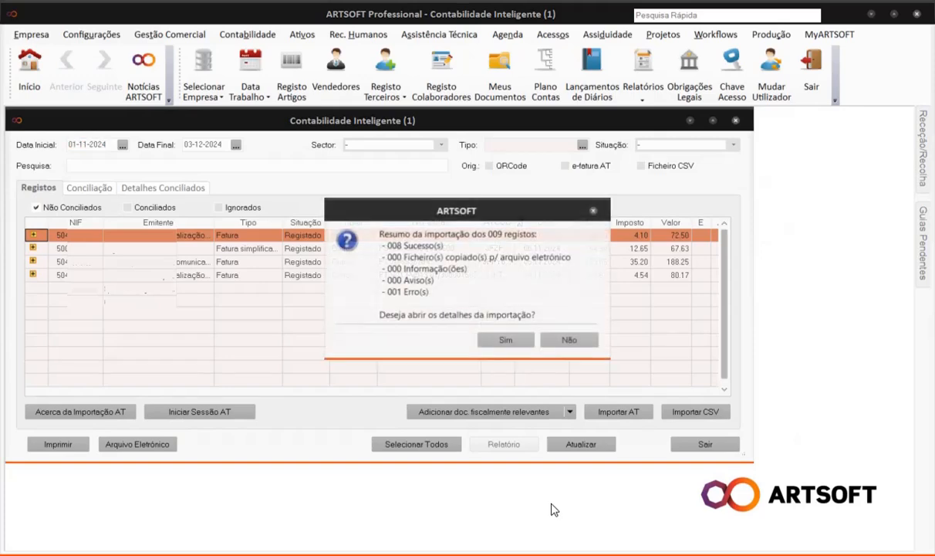
left_click(505, 339)
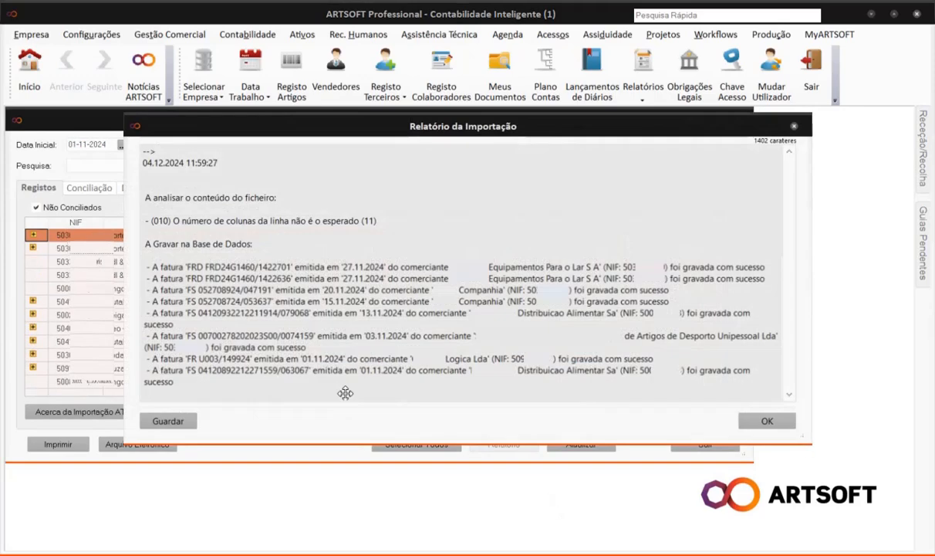
left_click(762, 421)
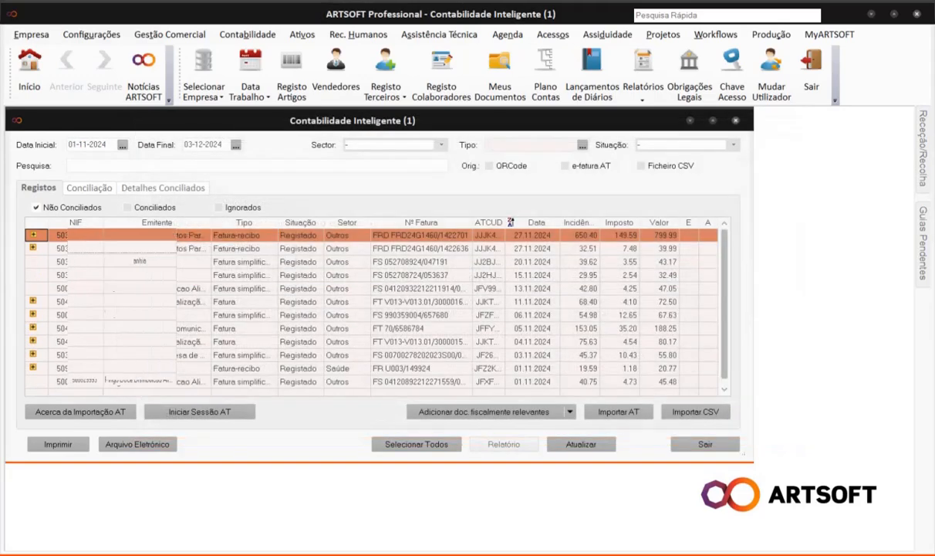
left_click(168, 262)
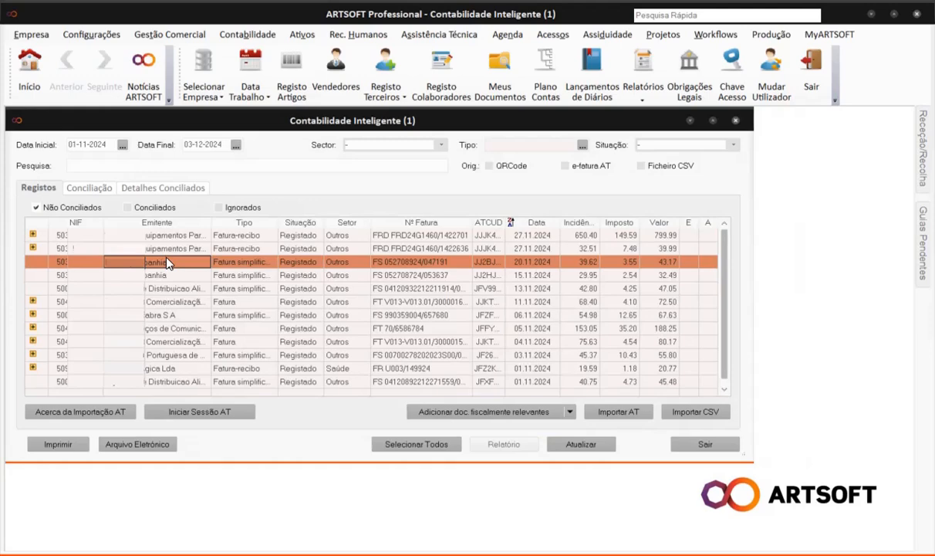
right_click(168, 263)
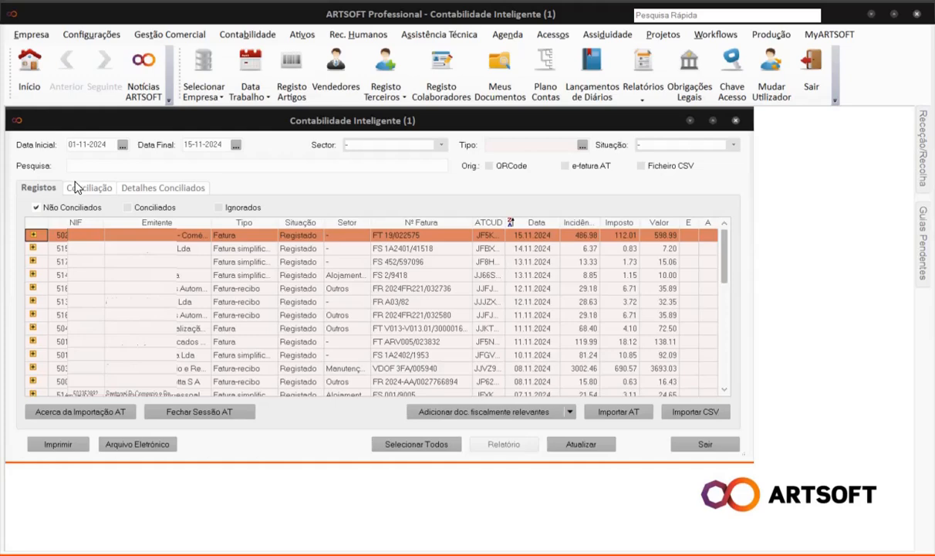
Auto-reconcile the records from 05.11.2024 to 02.11.2024, dismiss the error report, and select FR A03/82.
left_click(77, 187)
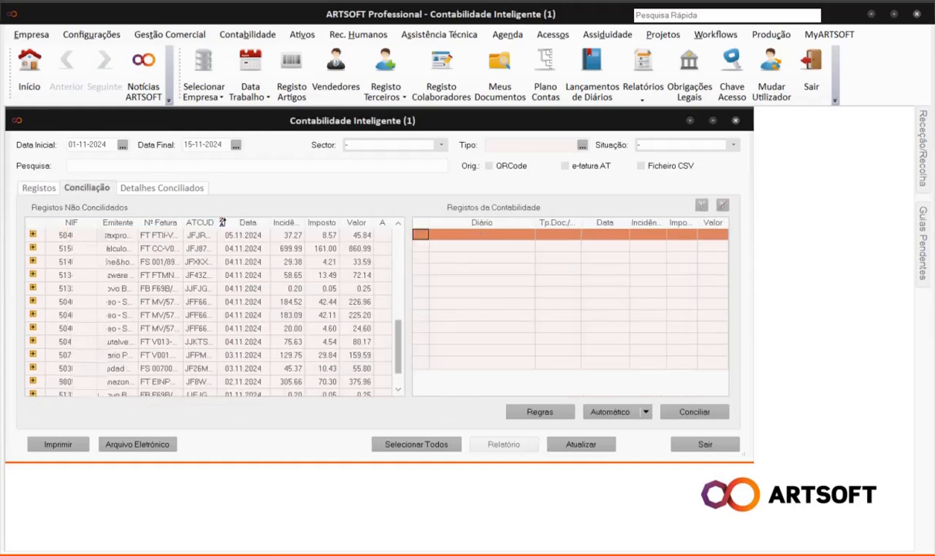
left_click(104, 236)
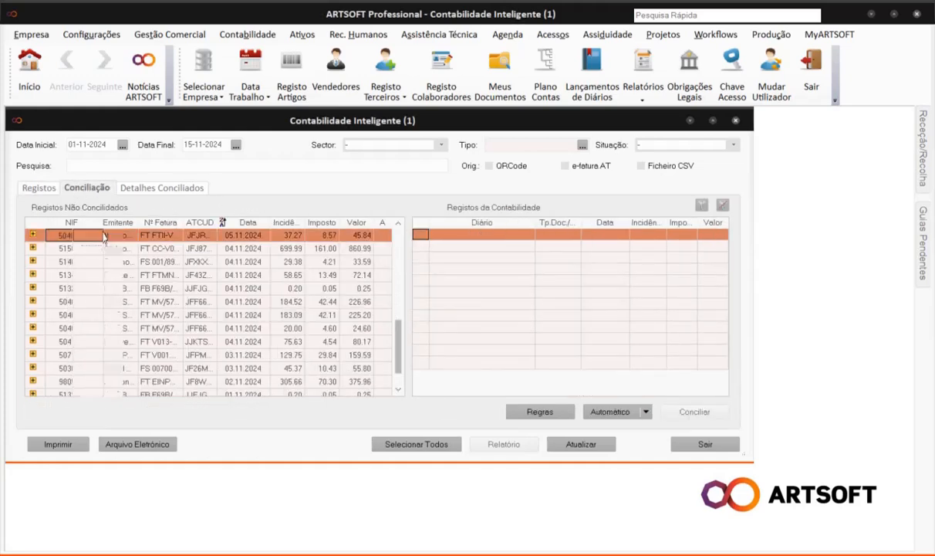
left_click(133, 381, "shift")
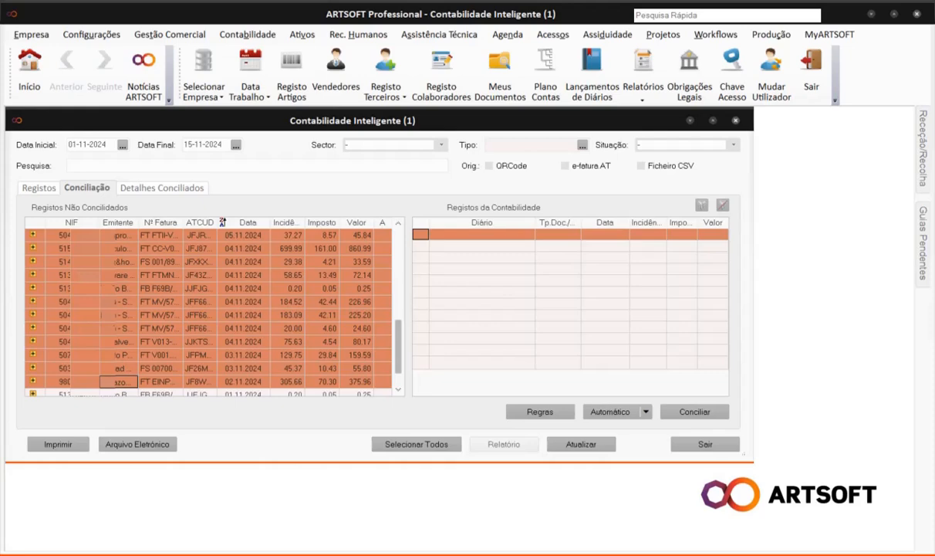
left_click(614, 413)
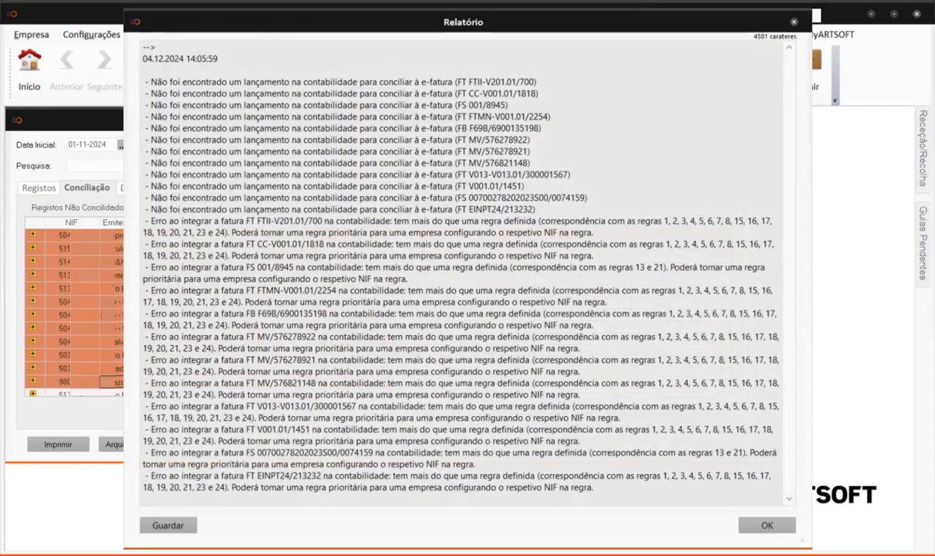
left_click(766, 525)
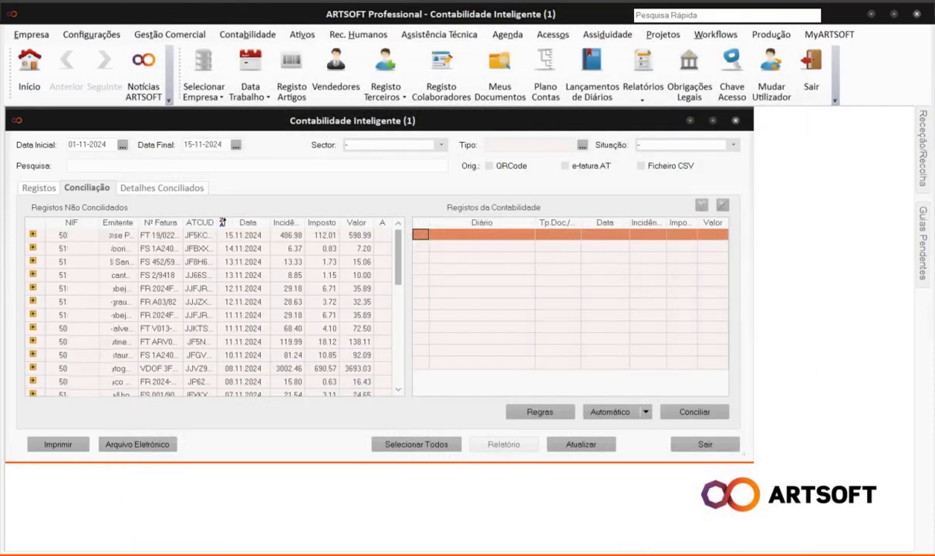
left_click(115, 303)
Post FR A03/82 under rule 14 Fatura-Recibo C/C, creating its missing account, then select seven invoices.
right_click(116, 308)
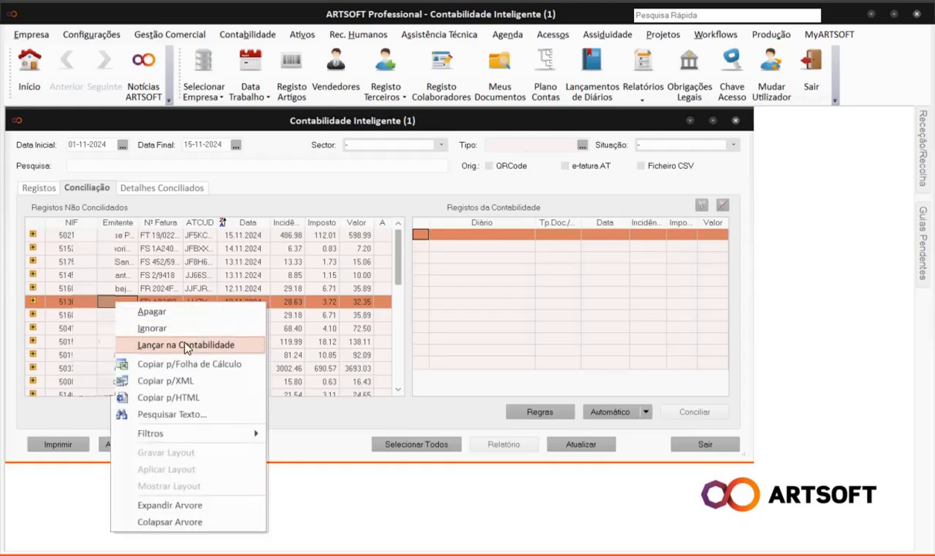
left_click(185, 348)
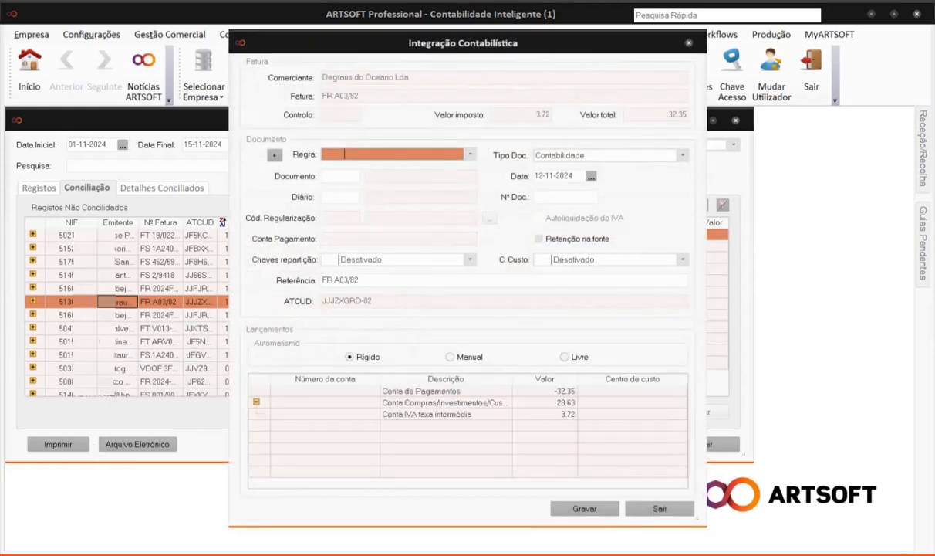
left_click(472, 154)
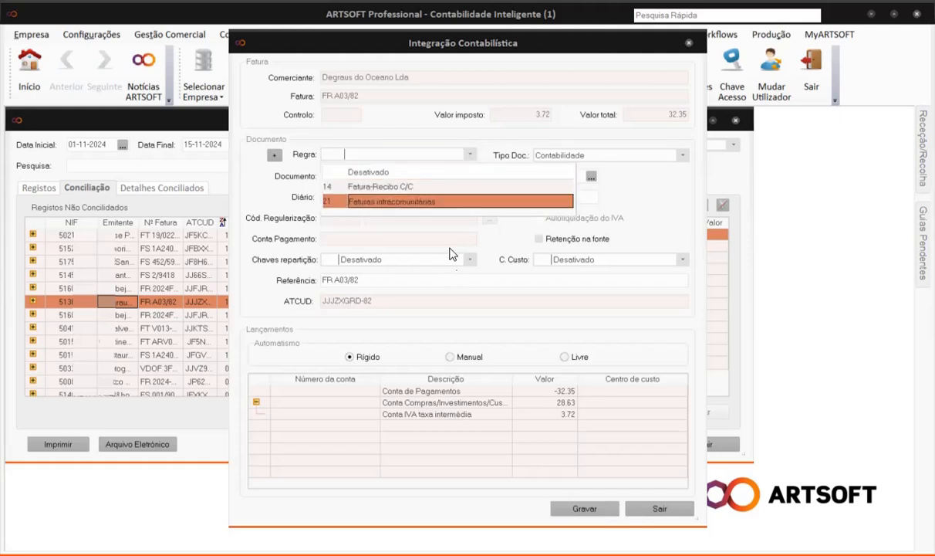
left_click(439, 188)
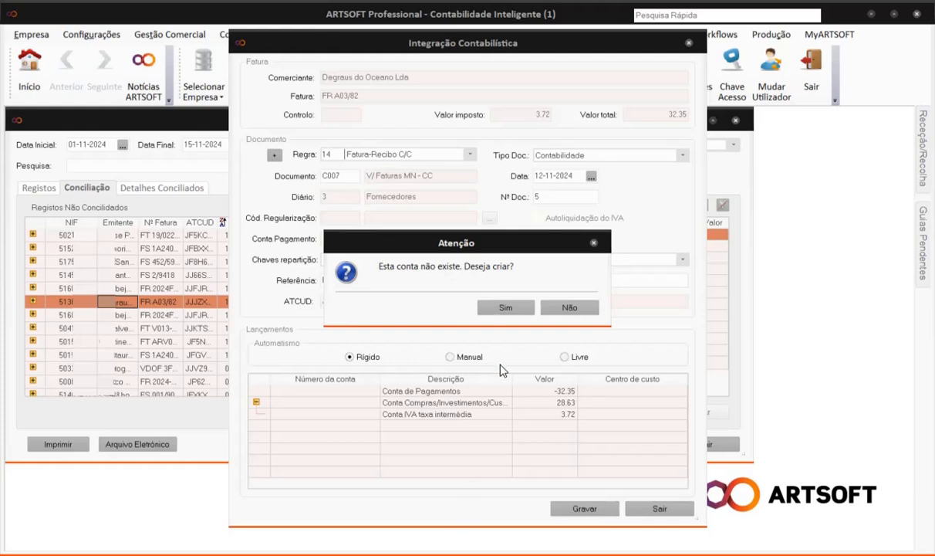
left_click(504, 307)
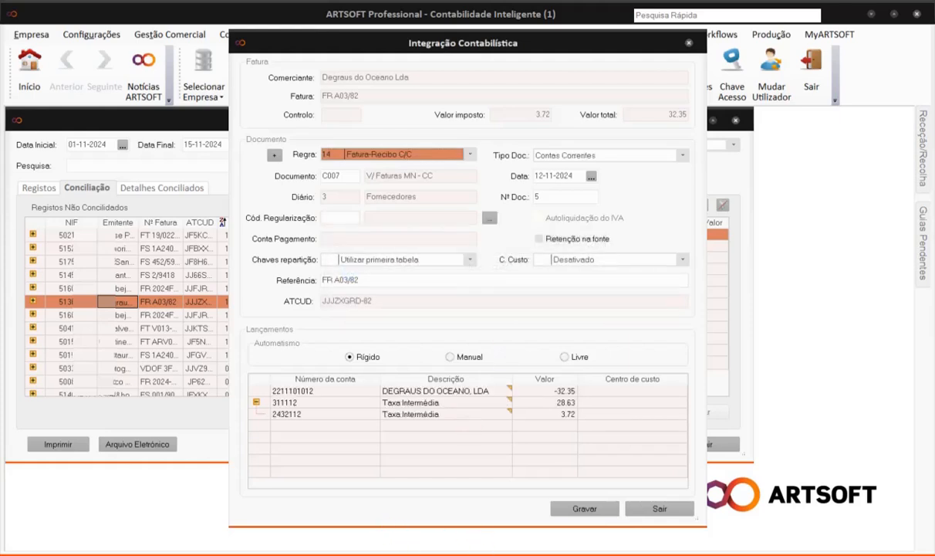
left_click(584, 509)
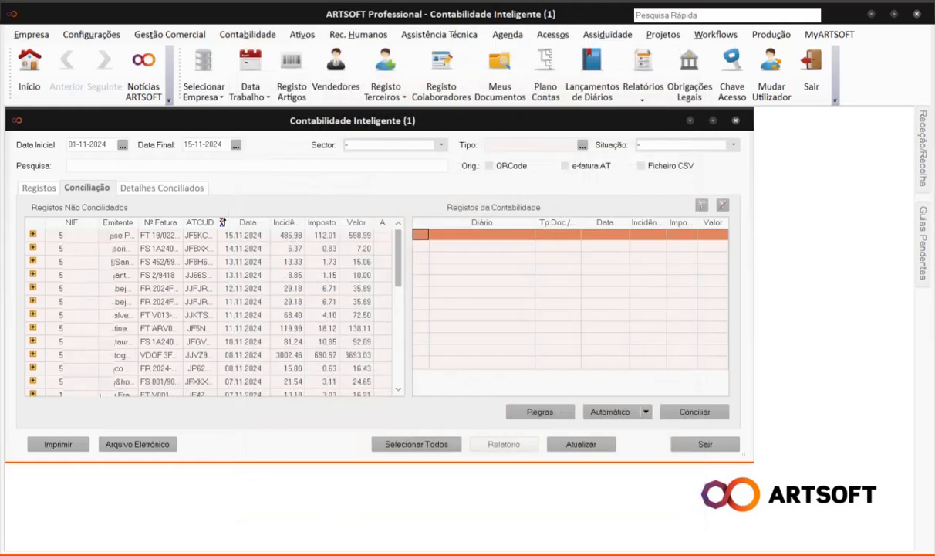
left_click(92, 235)
left_click(199, 315, "shift")
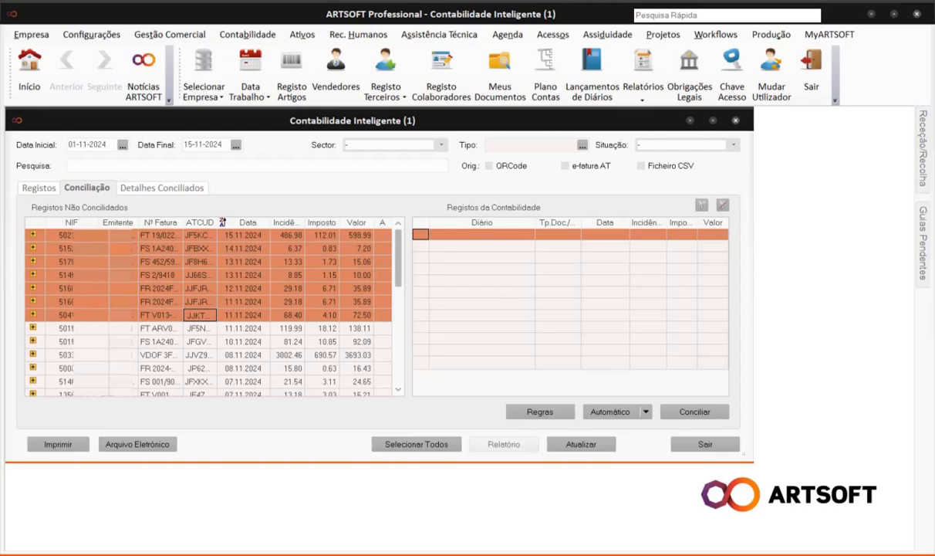
Set 8 Faturas C/C as the default rule and auto-reconcile the seven selected invoices.
left_click(646, 411)
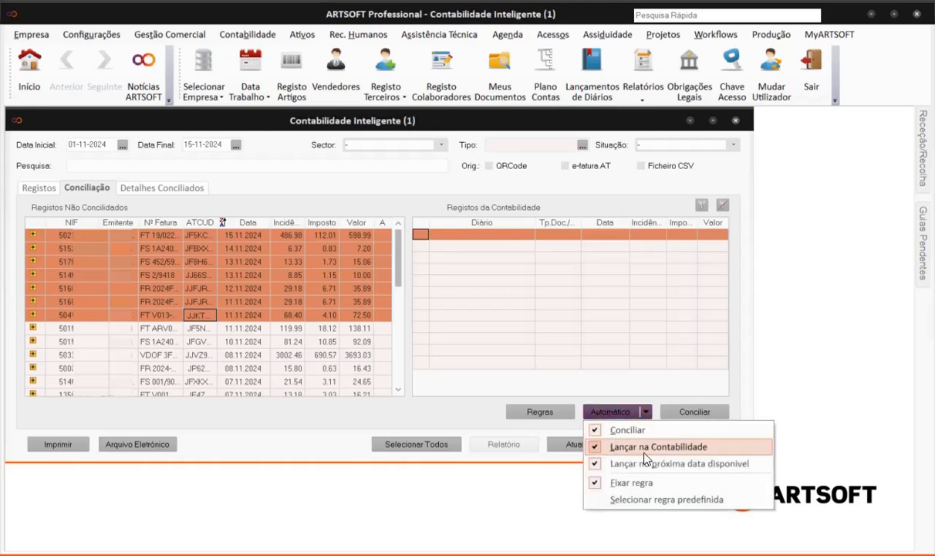
left_click(644, 499)
left_click(537, 265)
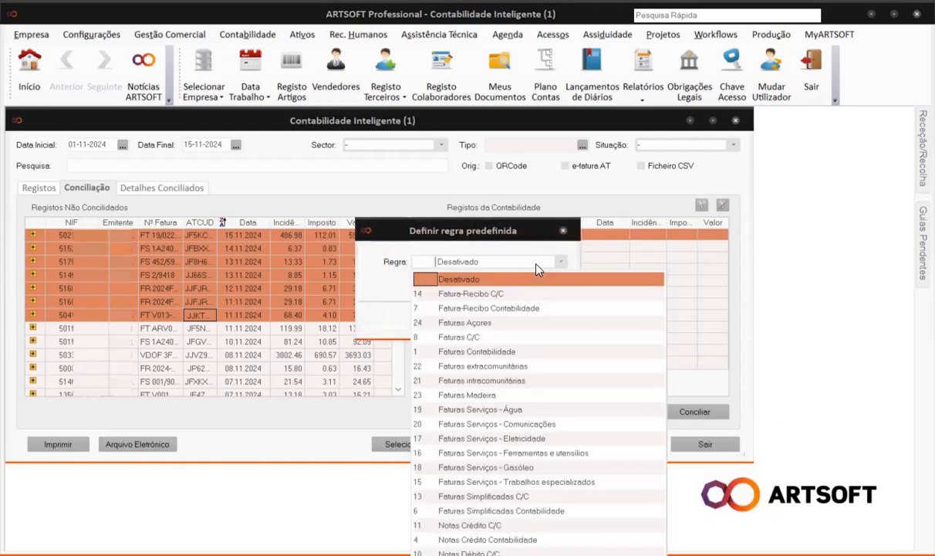
left_click(530, 338)
left_click(468, 318)
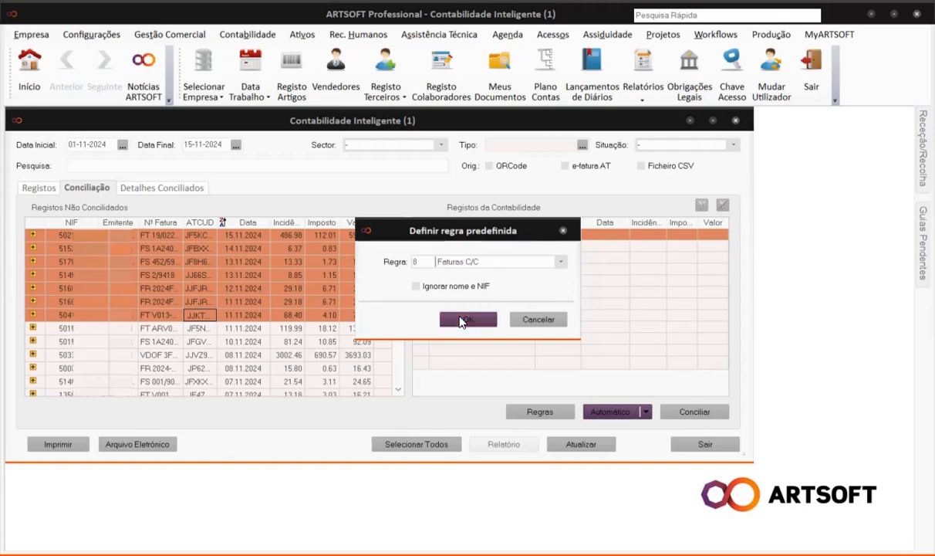
left_click(610, 411)
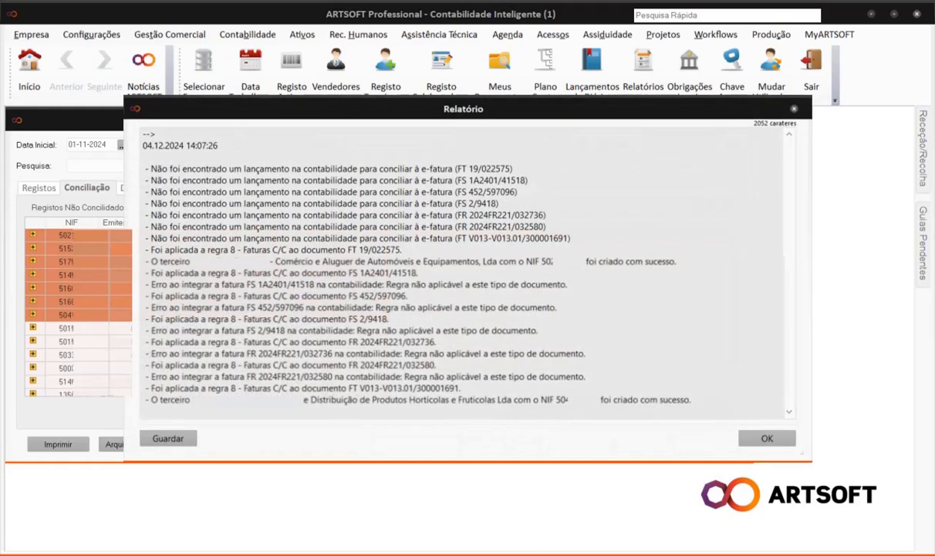
left_click(760, 434)
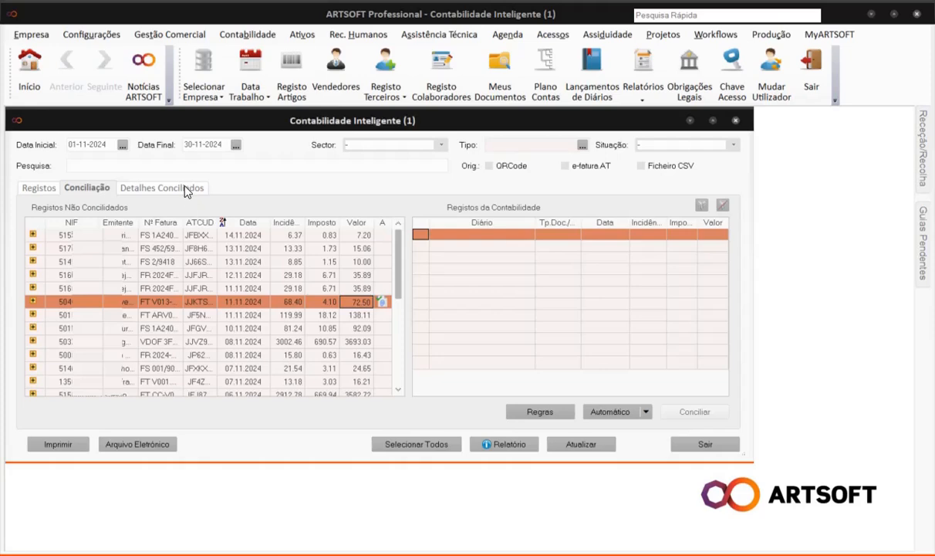
In Detalhes Conciliados, undo FR A03/82's reconciliation and delete its journal entry.
left_click(182, 188)
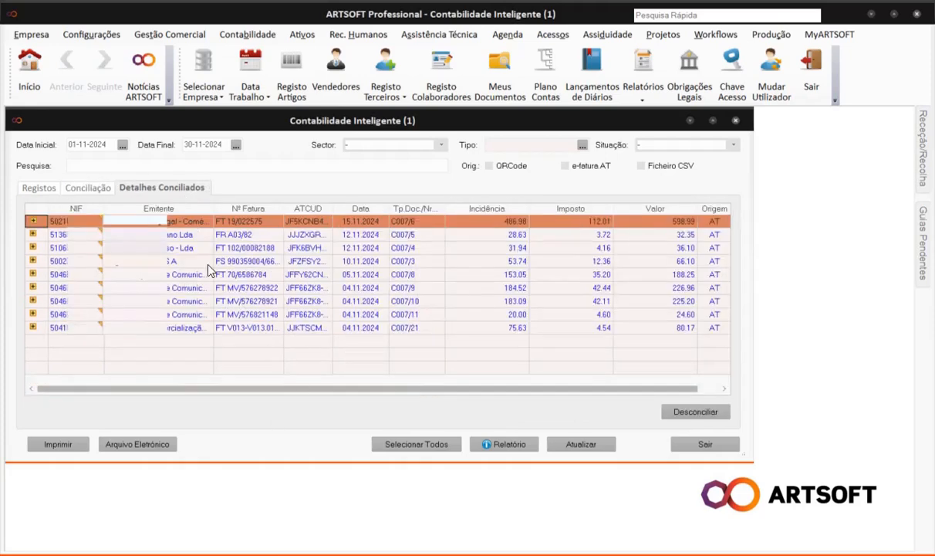
left_click(170, 236)
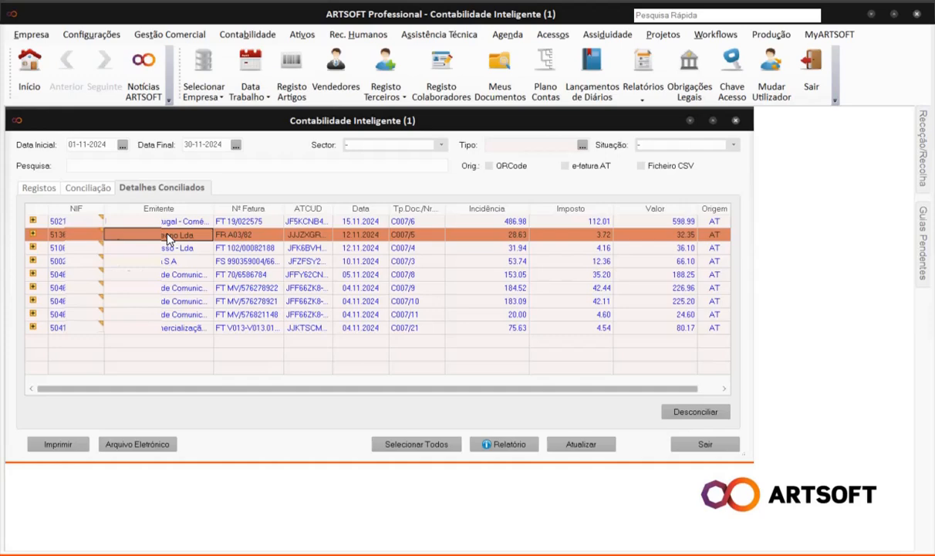
right_click(168, 238)
left_click(321, 244)
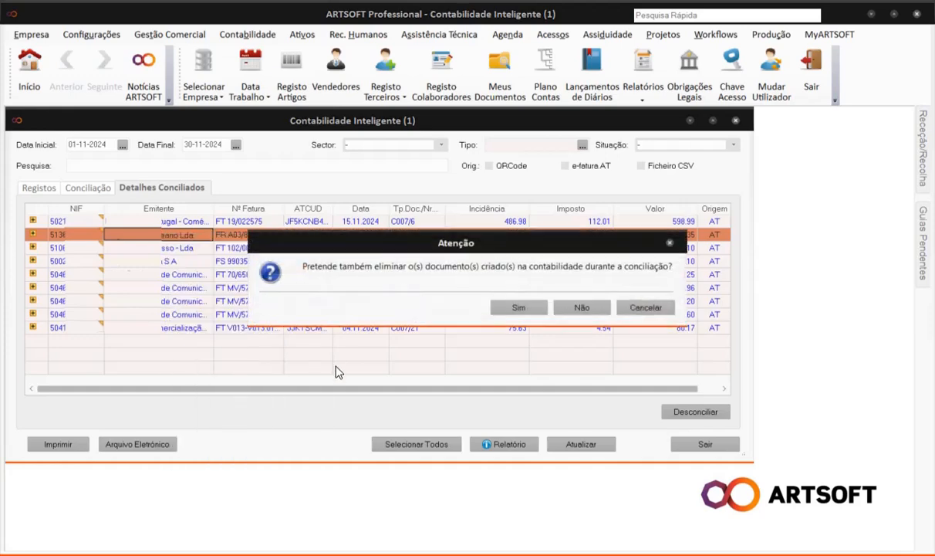
left_click(520, 312)
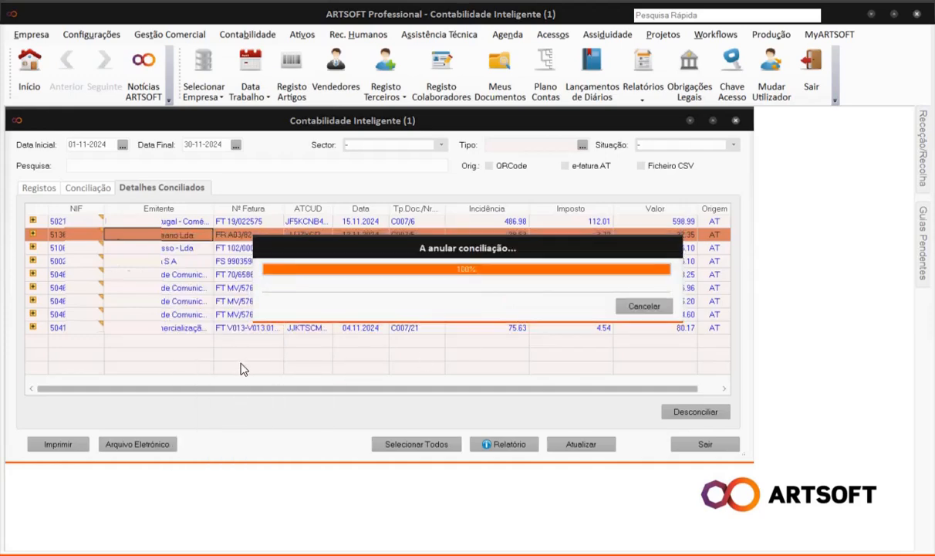
Expand invoice FT 102/00082188's account lines, then return to the registered invoices list.
right_click(177, 222)
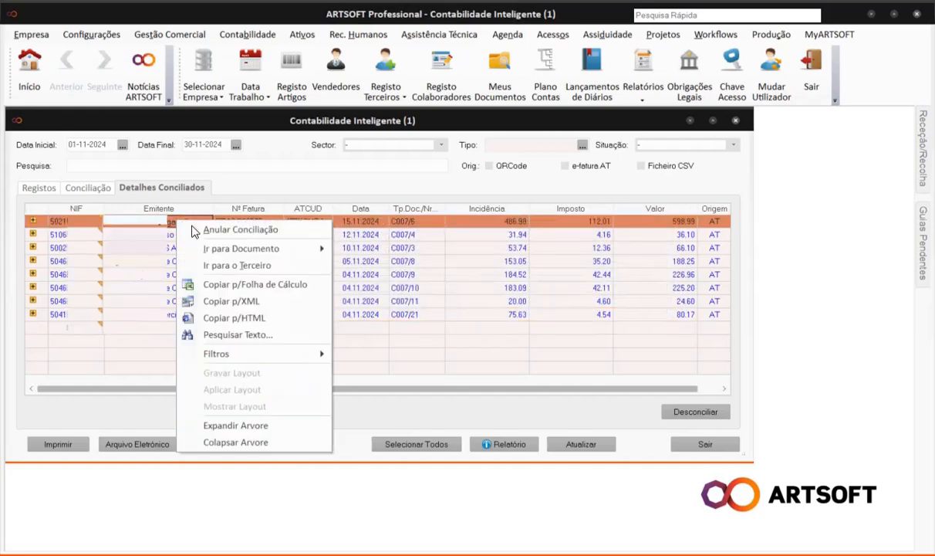
mouse_move(255, 248)
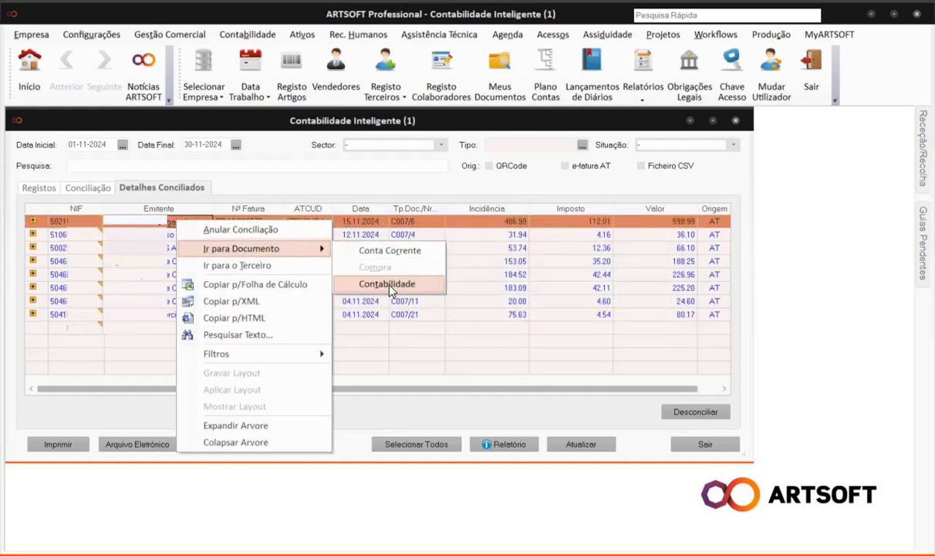
left_click(33, 234)
right_click(72, 249)
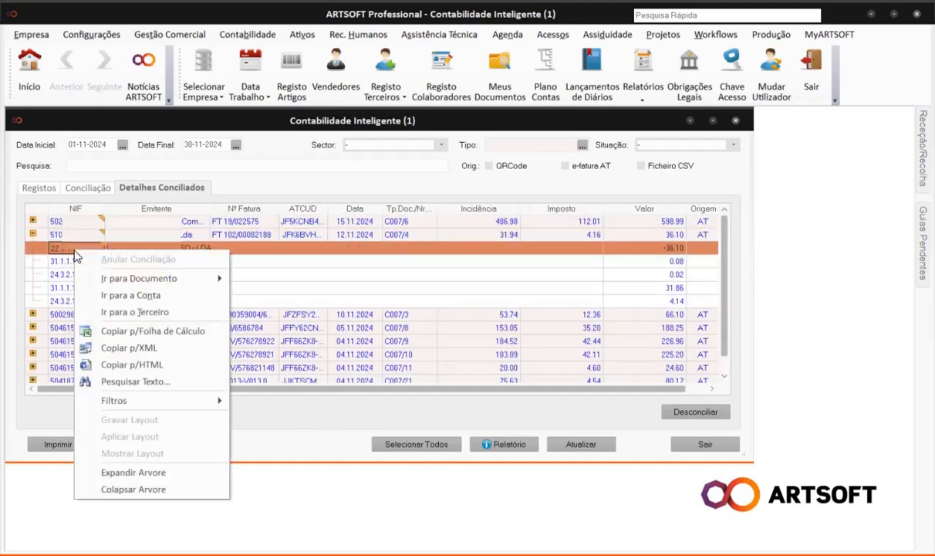
left_click(110, 300)
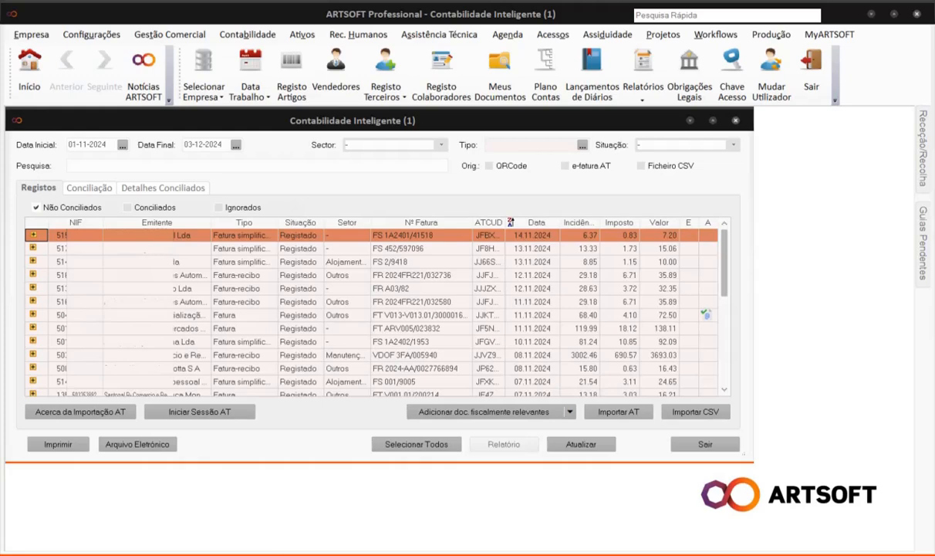
Show the Adicionar doc. fiscalmente relevantes options: Ficheiros, Leitor QRCode and Câmara.
left_click(571, 413)
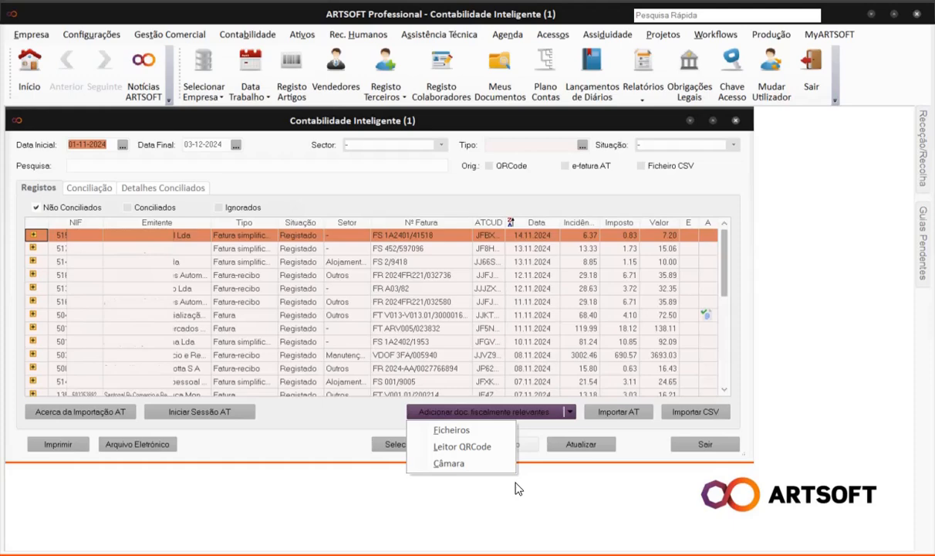
Import the five invoice PDFs, including Nespresso and MEO, into the Arquivo Eletrónico and review the report.
left_click(498, 432)
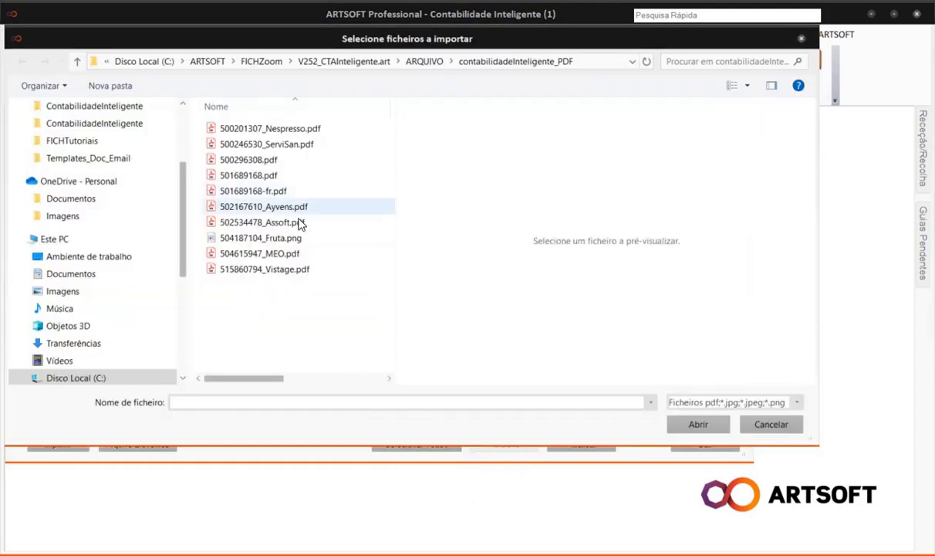
left_click(282, 132)
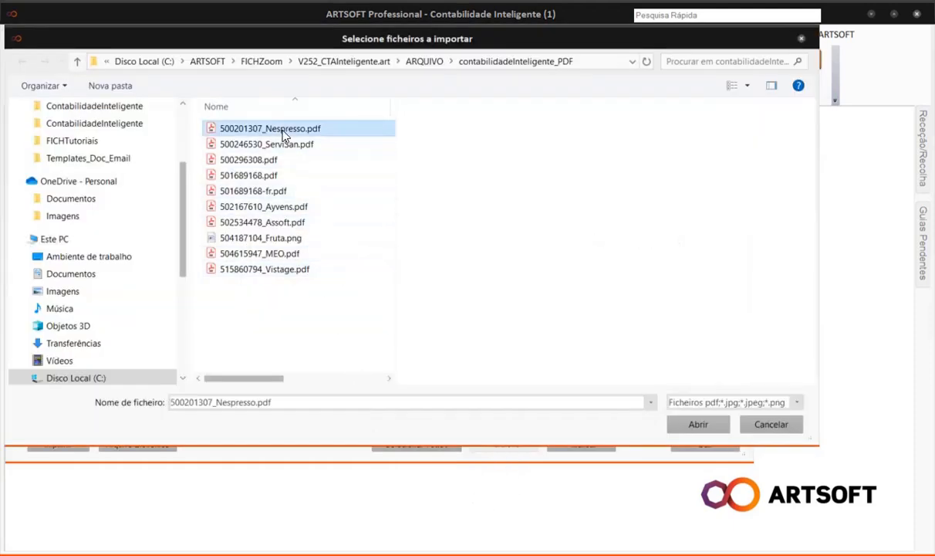
left_click(273, 175, "shift")
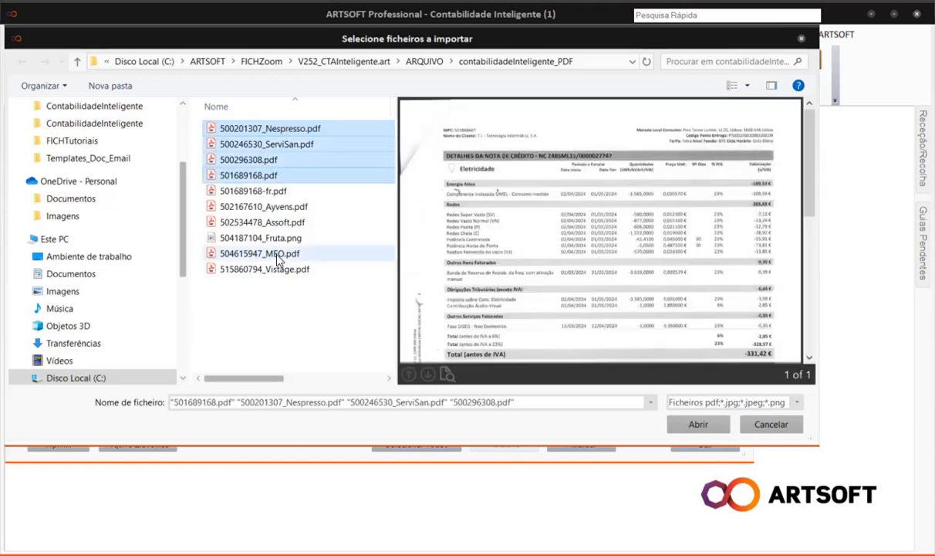
left_click(277, 254, "ctrl")
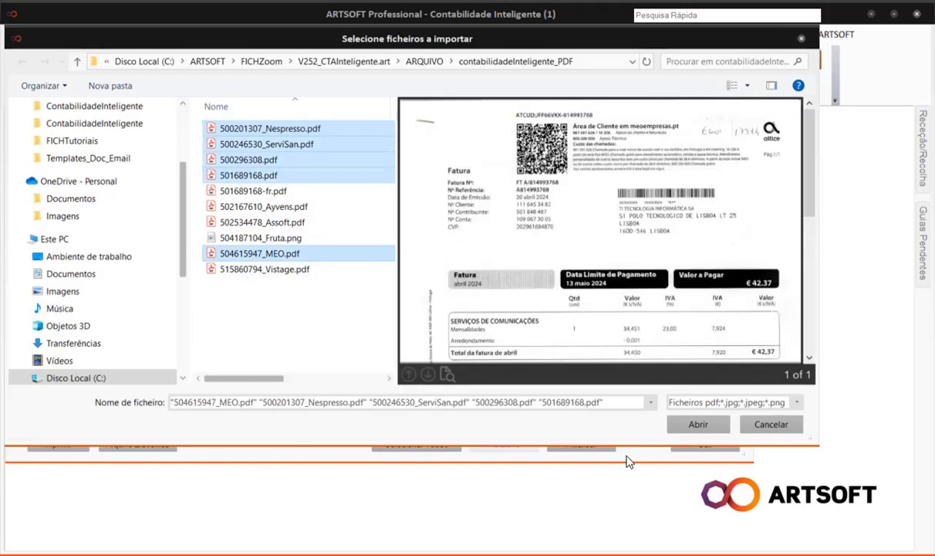
left_click(699, 425)
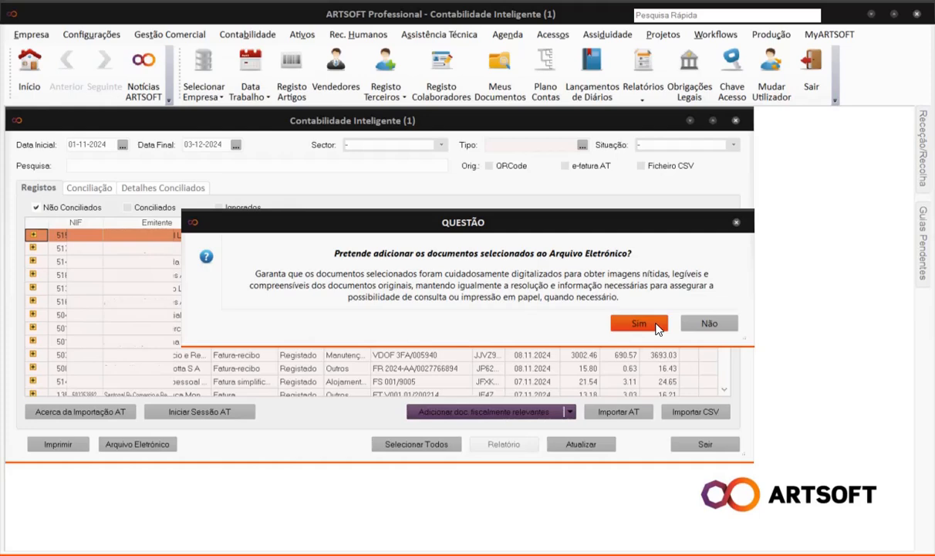
left_click(656, 326)
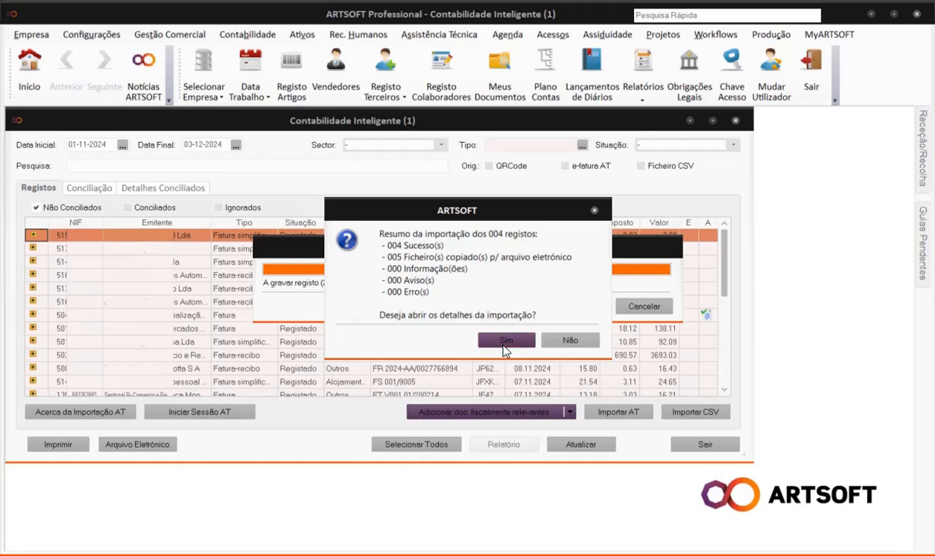
left_click(505, 340)
left_click(760, 498)
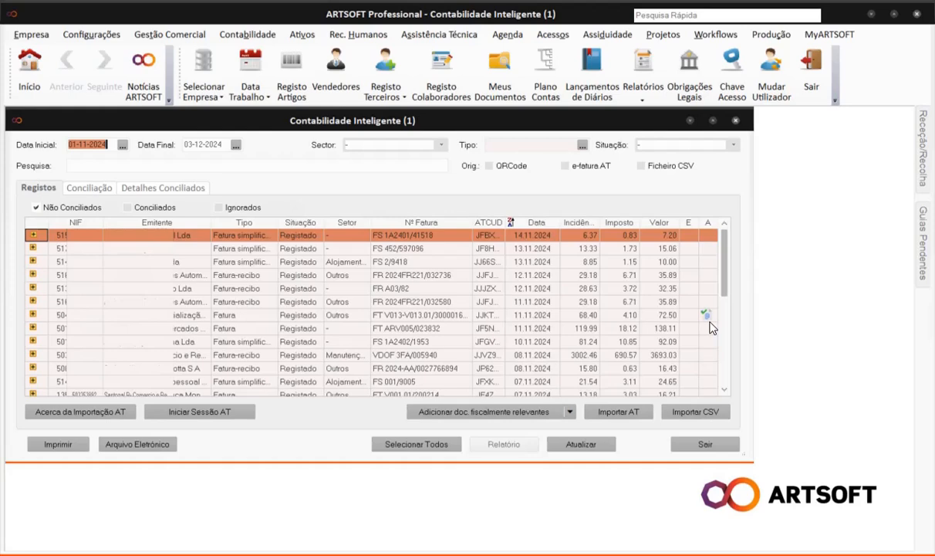
Try the QRCode, e-fatura AT and CSV origin filters, then clear them to list every invoice.
left_click(490, 167)
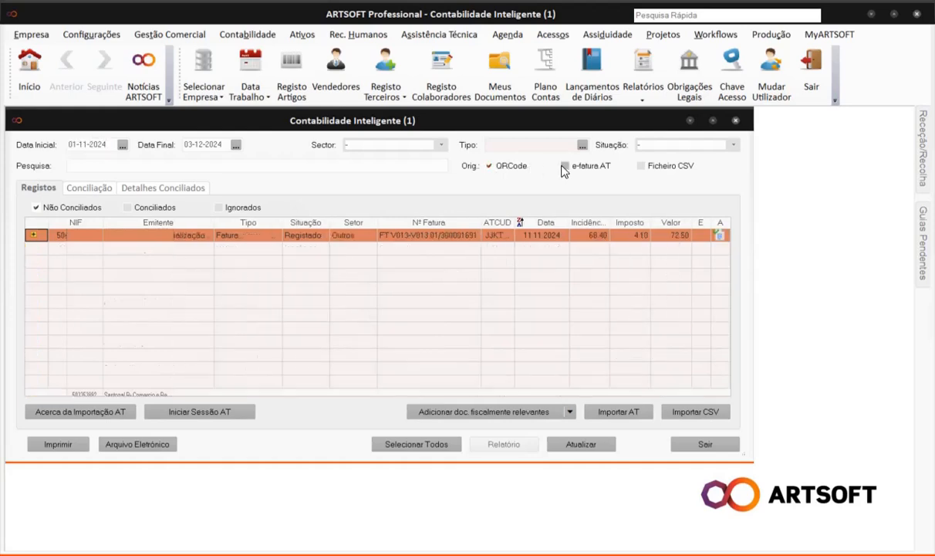
left_click(490, 166)
left_click(565, 166)
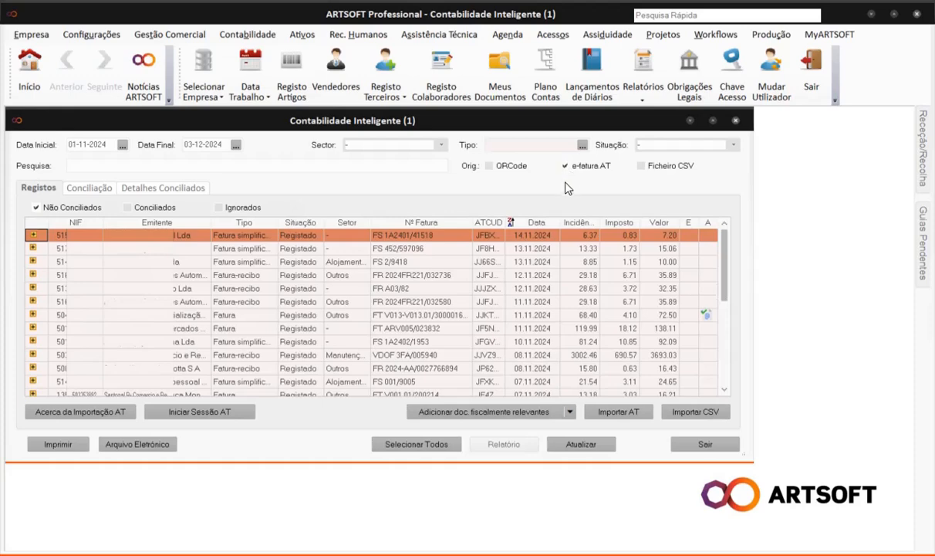
left_click(641, 167)
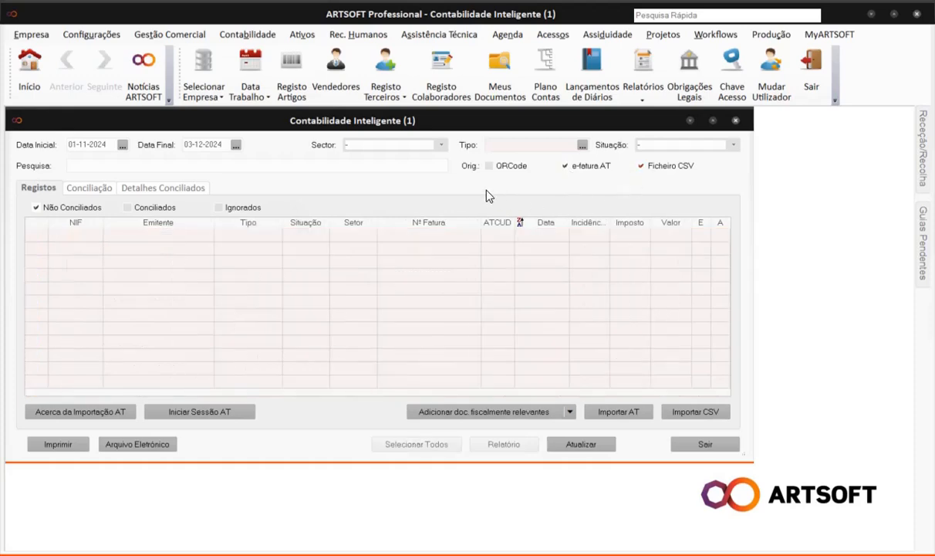
left_click(493, 167)
left_click(641, 166)
left_click(564, 167)
left_click(493, 167)
View the recorded details of the 72.50 invoice from 11.11.2024, then open its attached PDF.
left_click(703, 316)
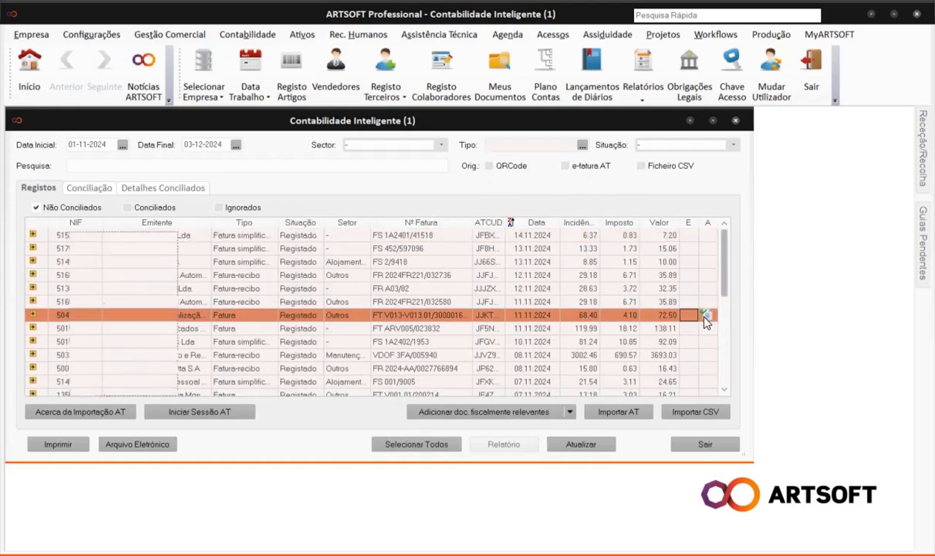
right_click(709, 317)
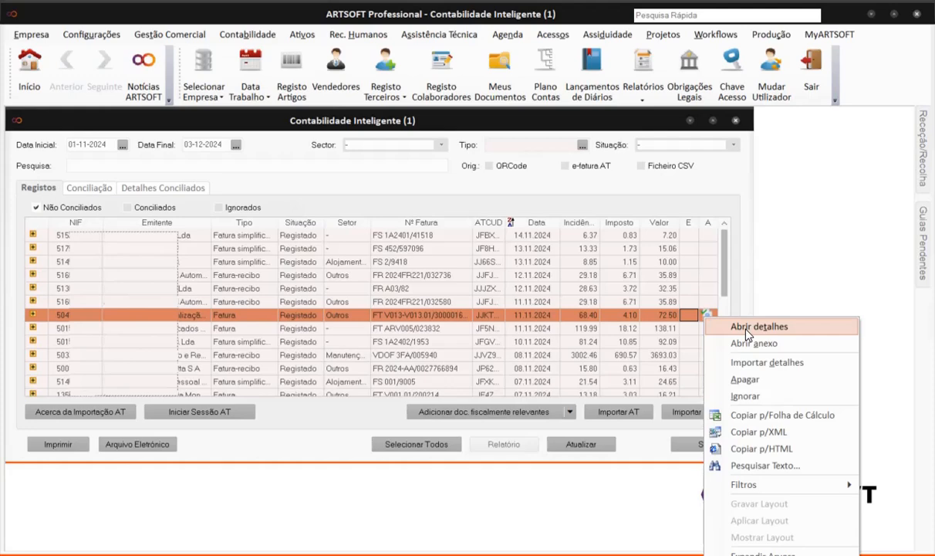
left_click(745, 331)
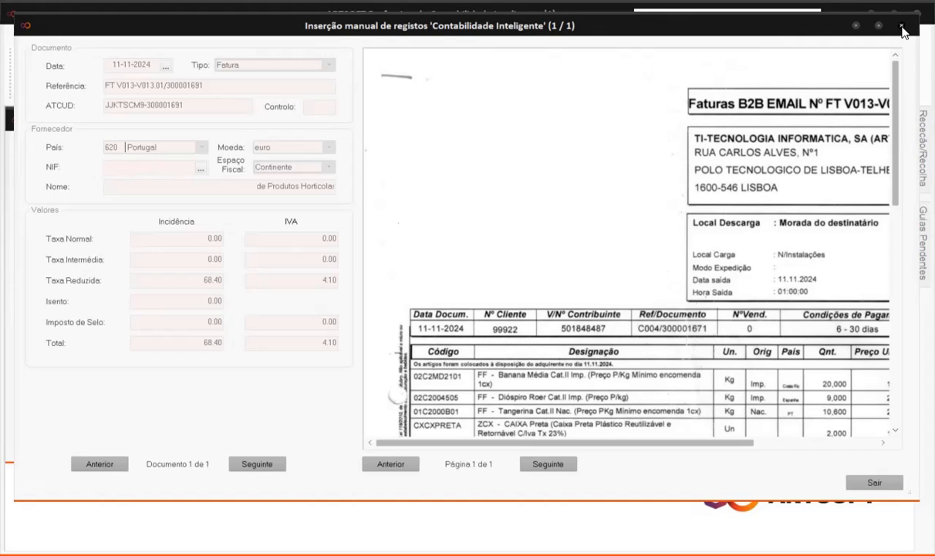
left_click(901, 27)
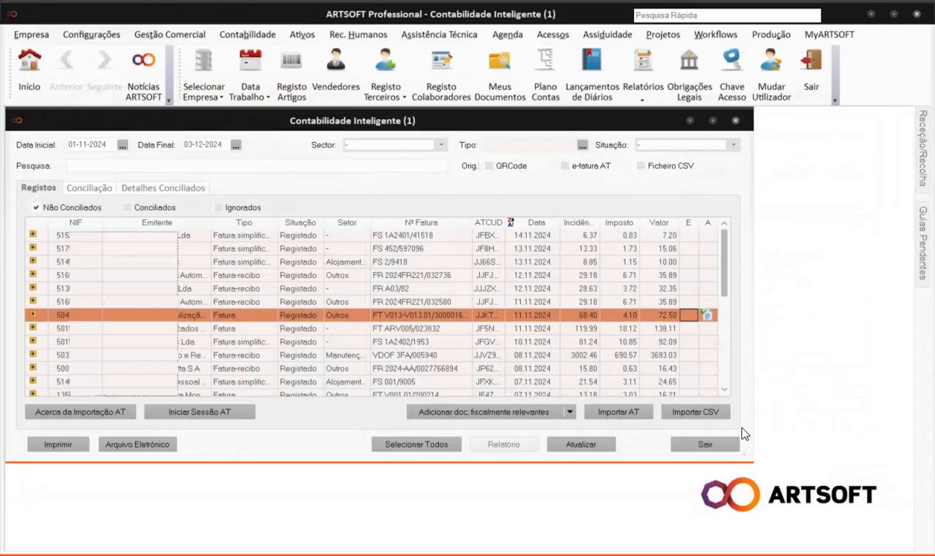
right_click(708, 314)
left_click(742, 344)
Filter reconciled details by e-fatura AT and QRCode origins and pick the 72.50 invoice, document 401/2.
left_click(150, 185)
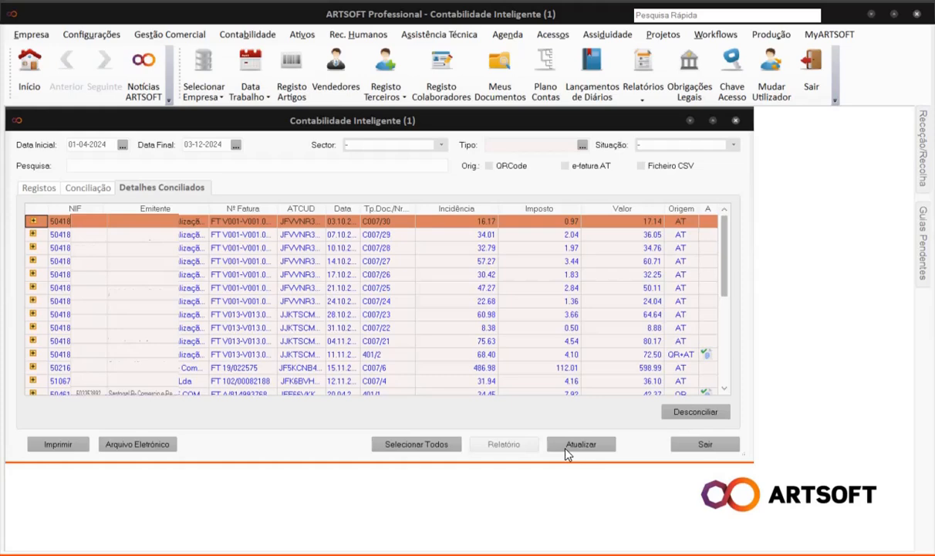
scroll(581, 353, "down", 3)
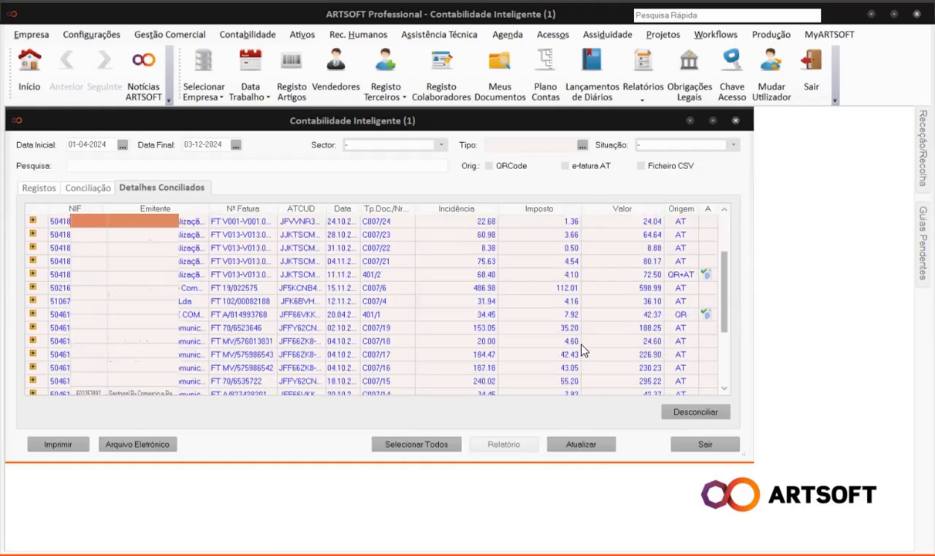
left_click(565, 166)
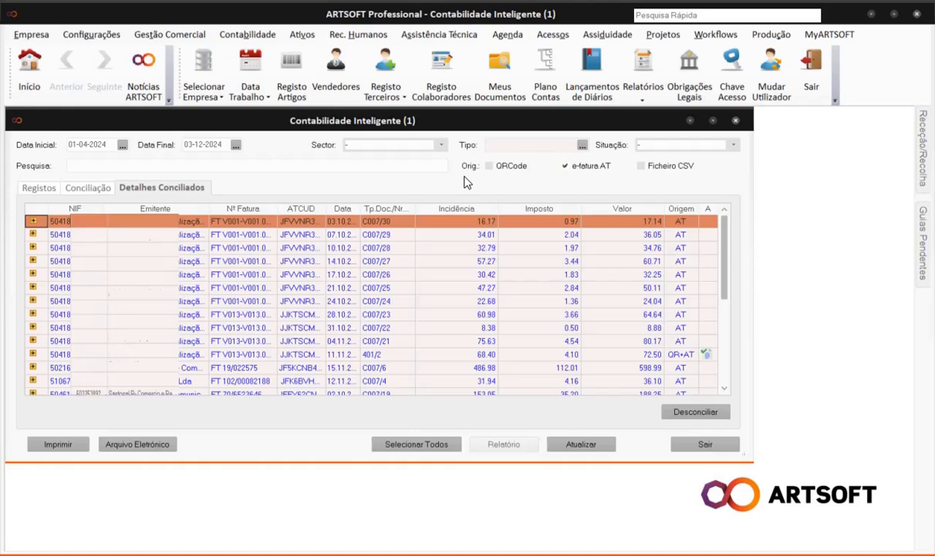
left_click(488, 166)
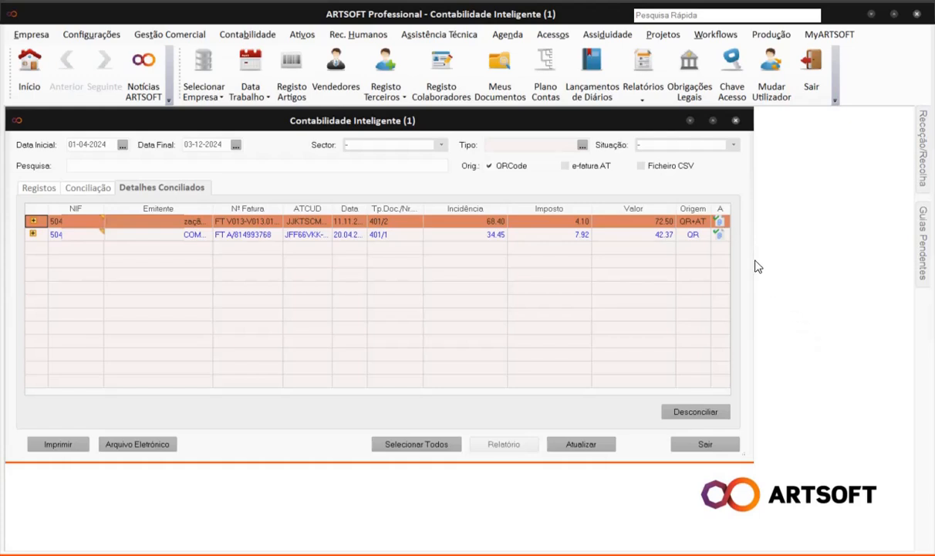
left_click(719, 235)
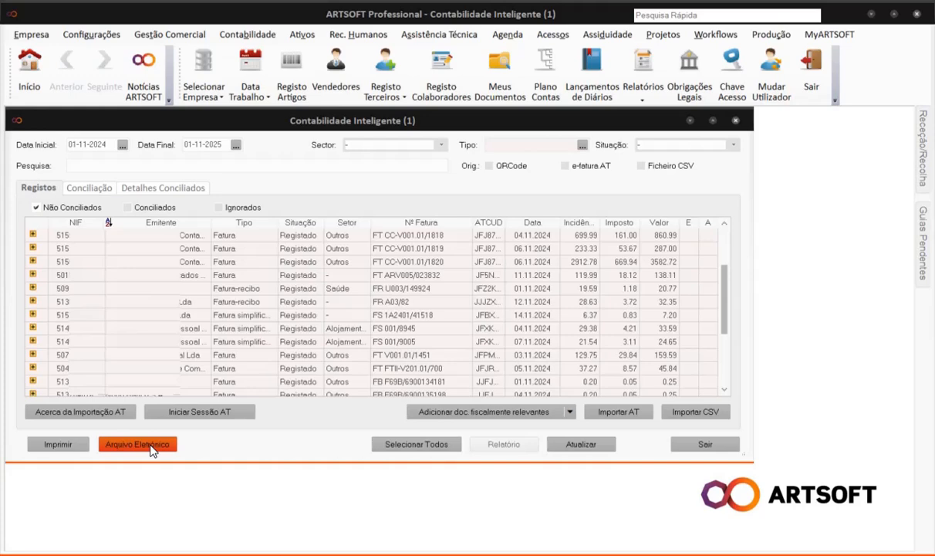
Open the electronic archive and view the 11/11/2024 invoice PDF in the Novembro folder.
left_click(253, 39)
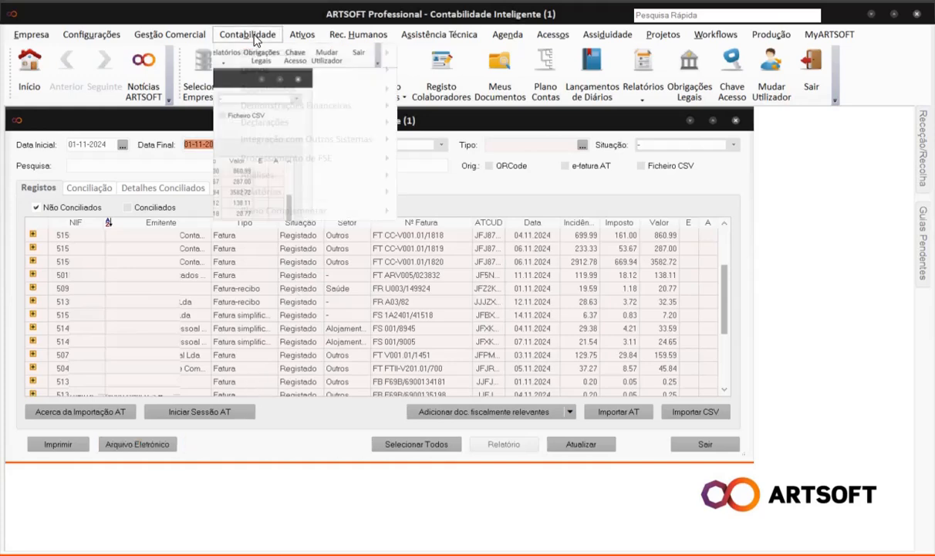
mouse_move(363, 139)
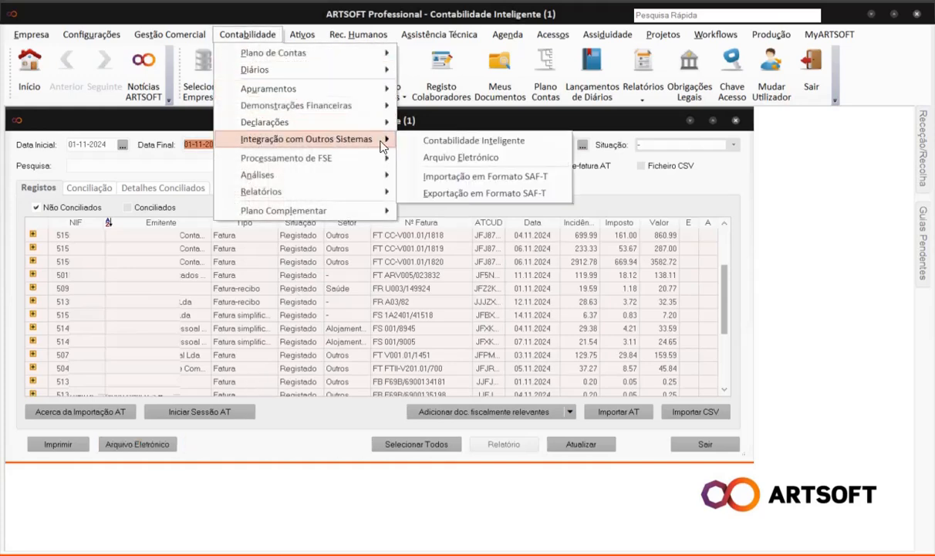
left_click(519, 166)
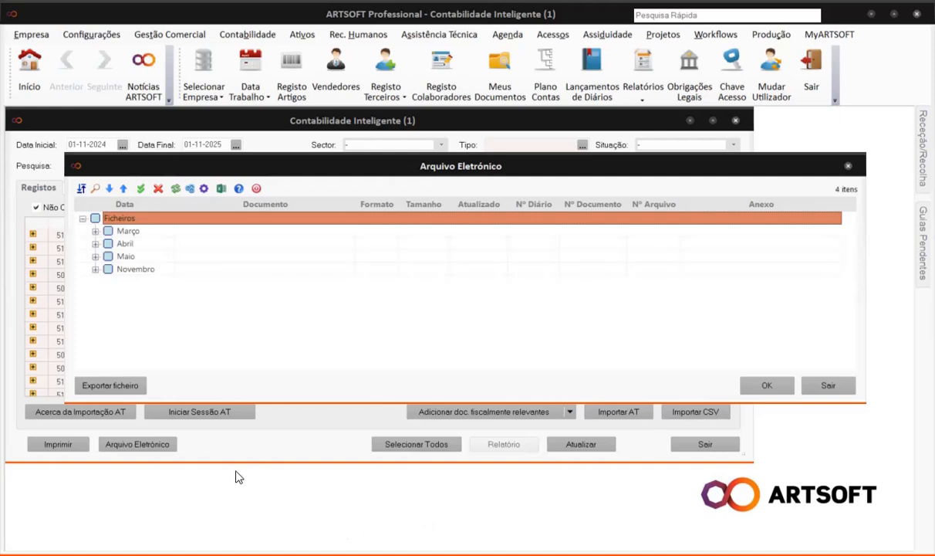
left_click(96, 269)
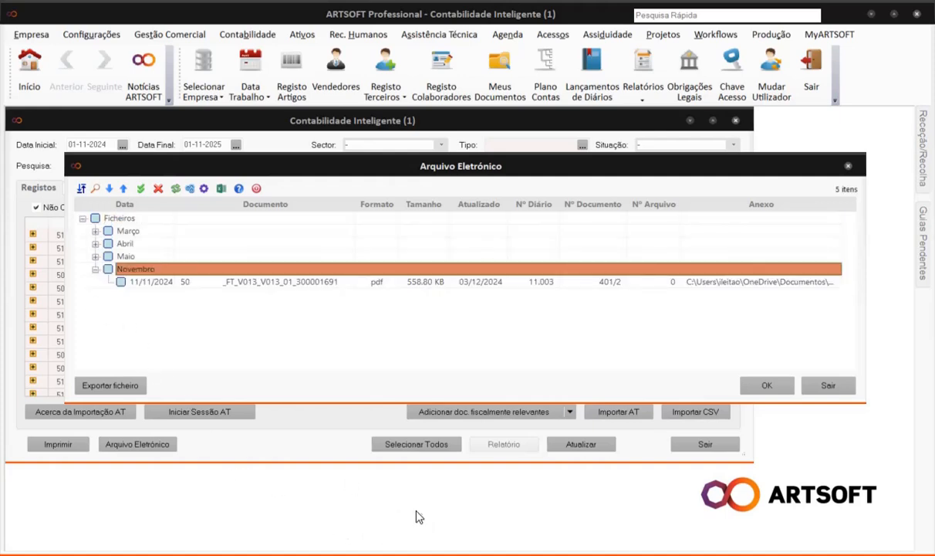
left_click(322, 282)
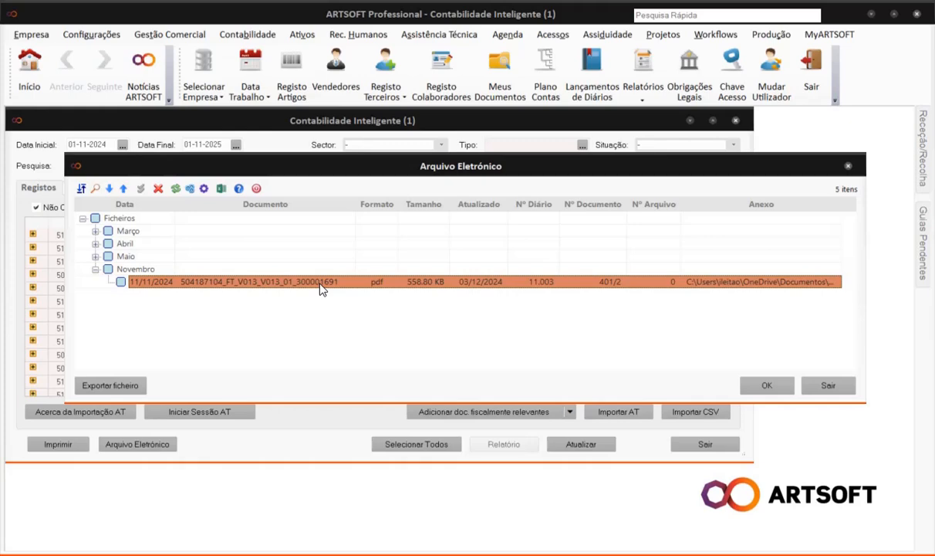
right_click(264, 284)
left_click(279, 293)
Check the export options for the November archive, then cancel without exporting.
left_click(112, 385)
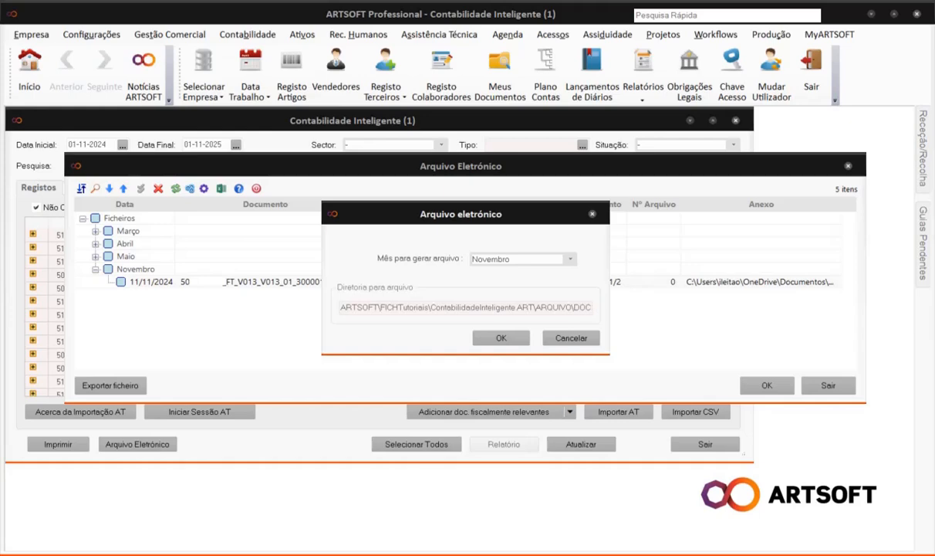
left_click(569, 260)
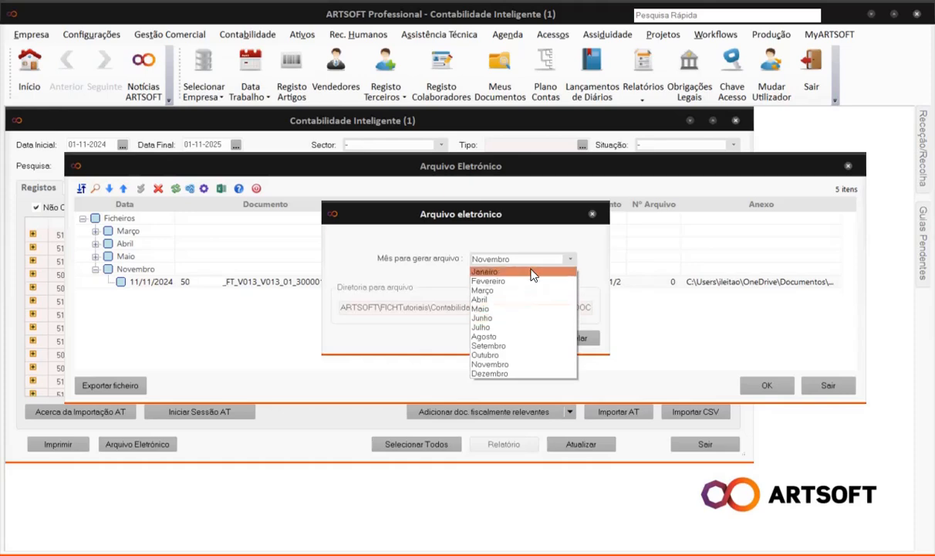
left_click(405, 346)
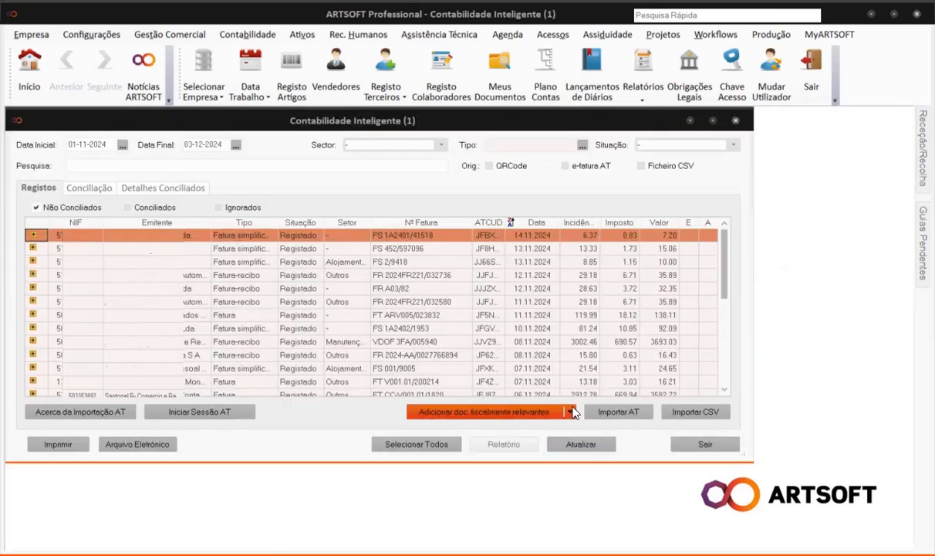
Add E024-1001.pdf to the electronic archive from file and choose manual entry for it.
left_click(573, 412)
left_click(455, 426)
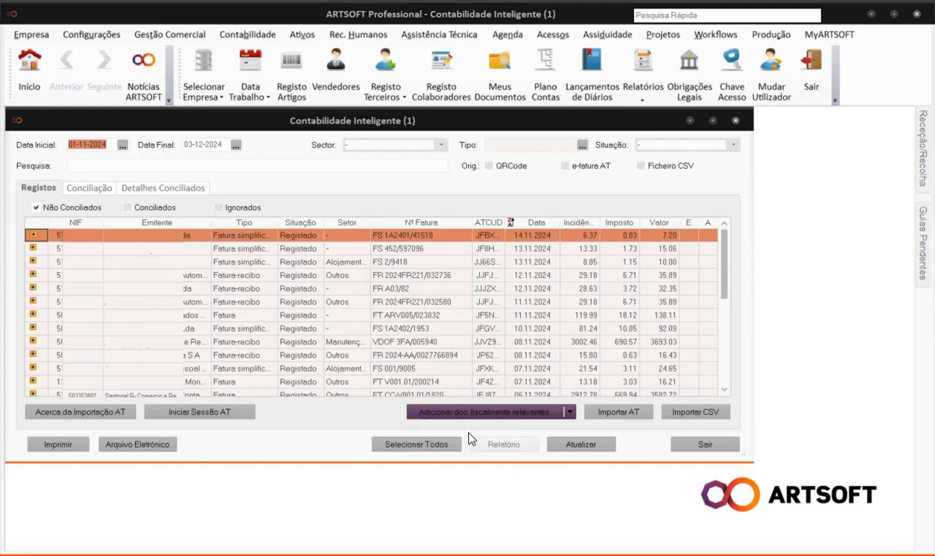
left_click(240, 129)
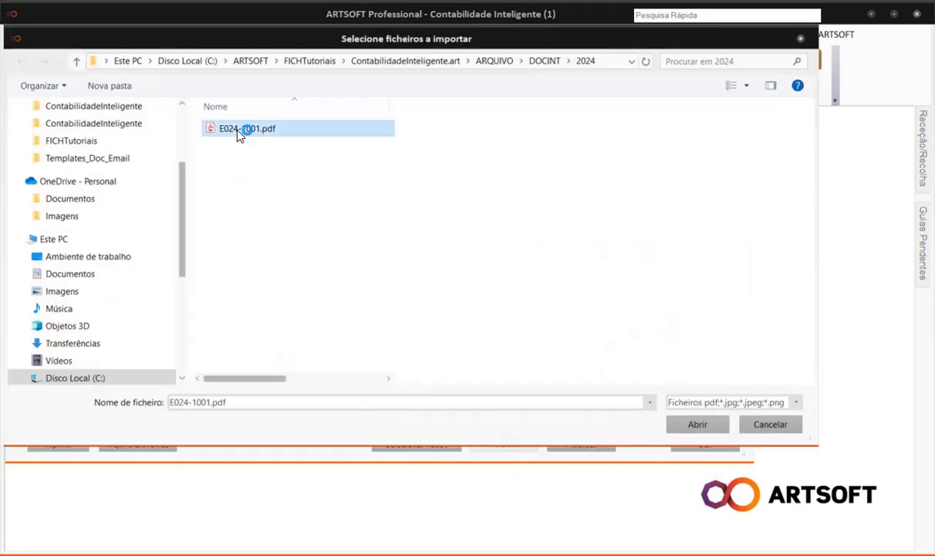
left_click(698, 424)
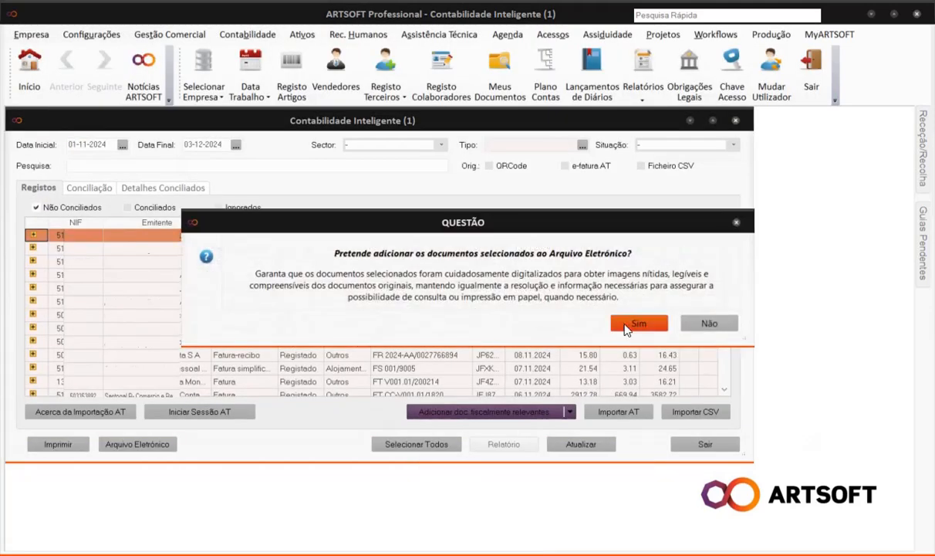
left_click(629, 324)
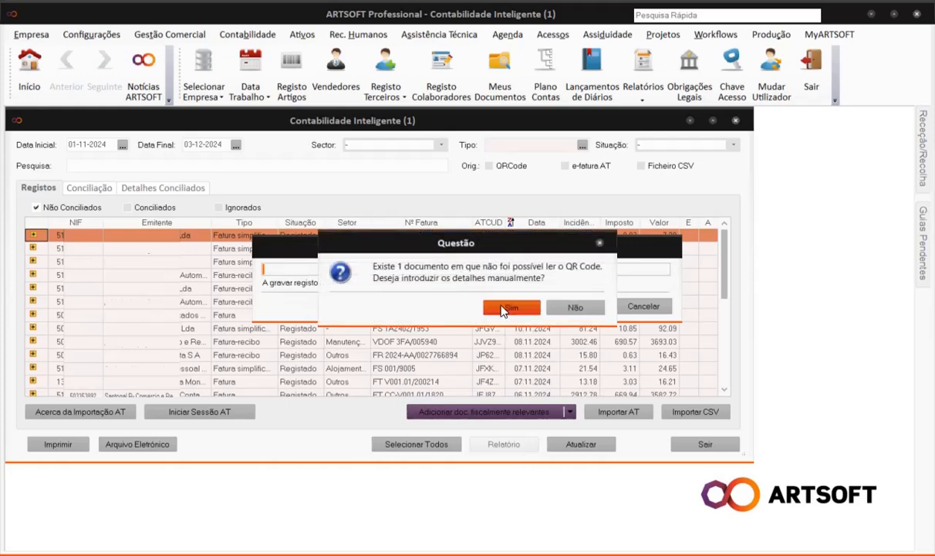
left_click(506, 308)
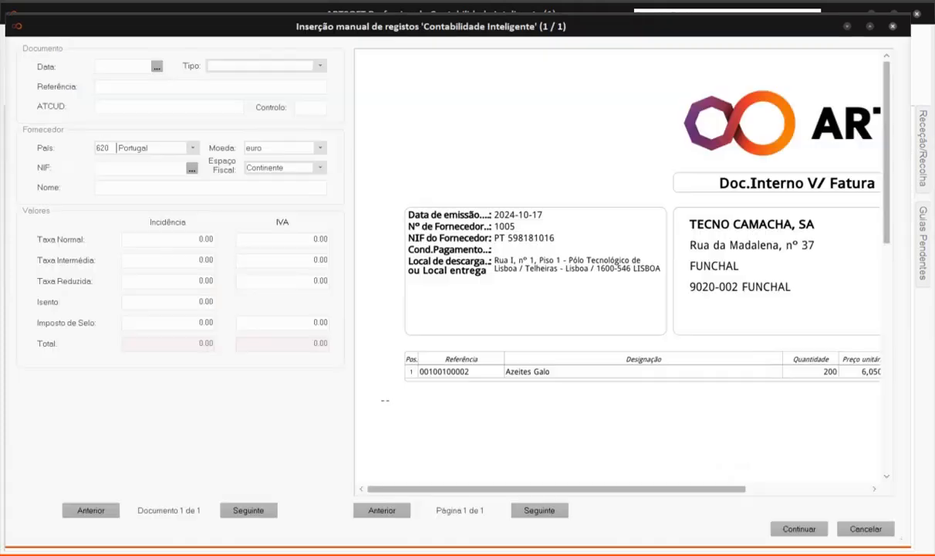
Enter date 17-10-2024, type Fatura, reference E024/1001 and the supplier's tax number.
type("17-10-2024")
left_click(313, 66)
left_click(307, 78)
left_click(130, 90)
left_click_drag(545, 490, 675, 490)
type("E024/1001")
left_click_drag(888, 193, 887, 421)
left_click_drag(812, 489, 689, 482)
left_click_drag(889, 423, 889, 195)
left_click(127, 168)
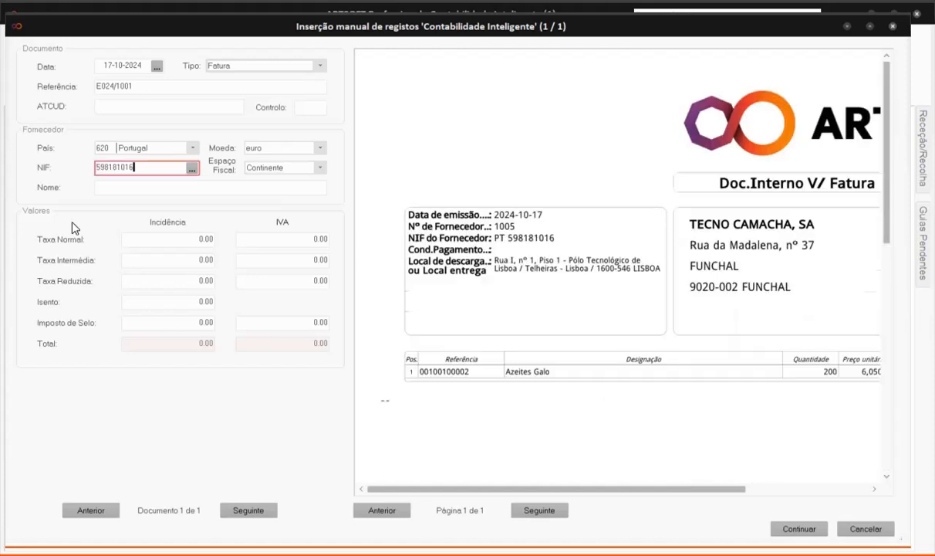
left_click(110, 190)
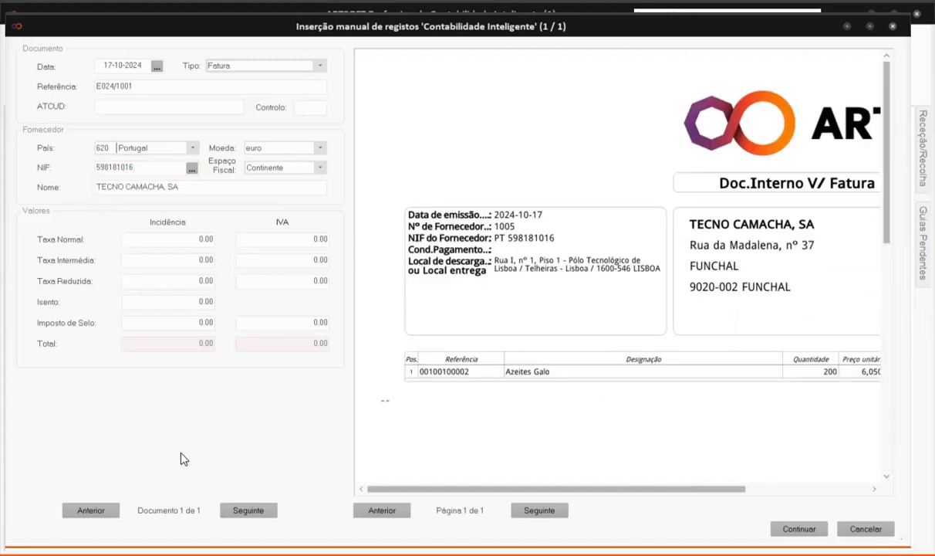
left_click_drag(555, 488, 679, 489)
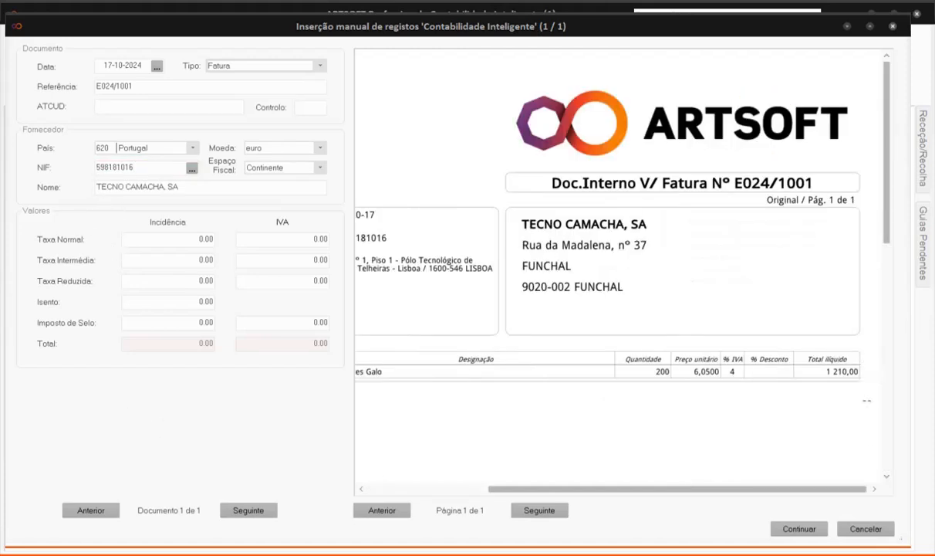
Set fiscal space Madeira, reduced-rate base 1210 and VAT 48.40, then import.
left_click(317, 169)
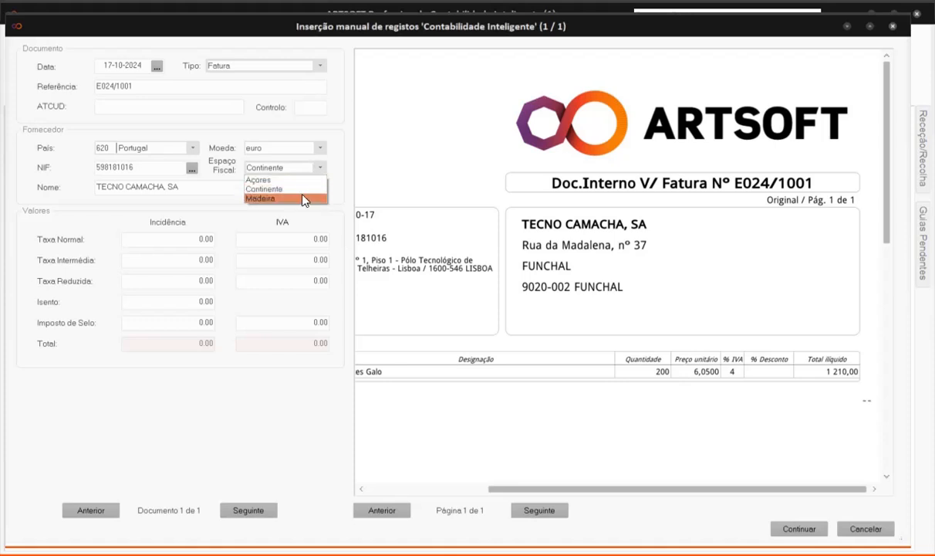
left_click(301, 198)
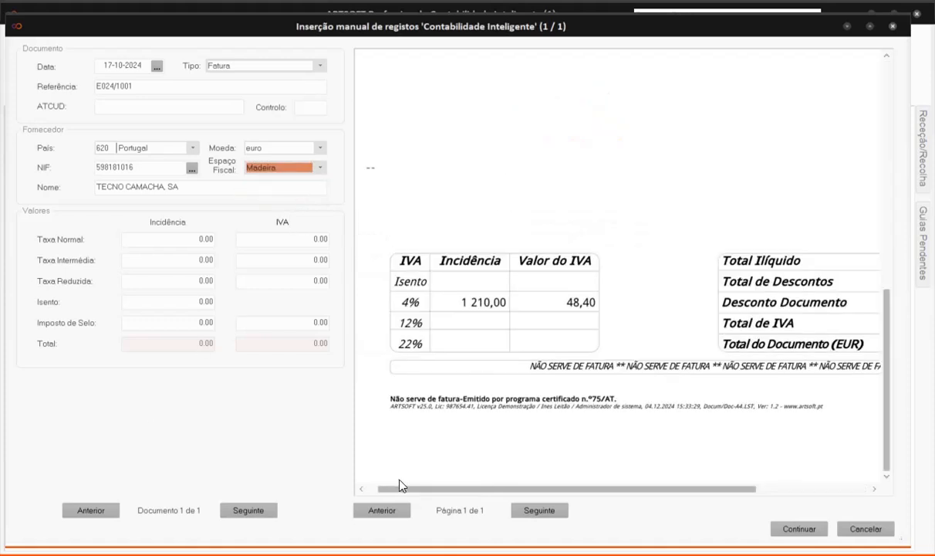
left_click(210, 281)
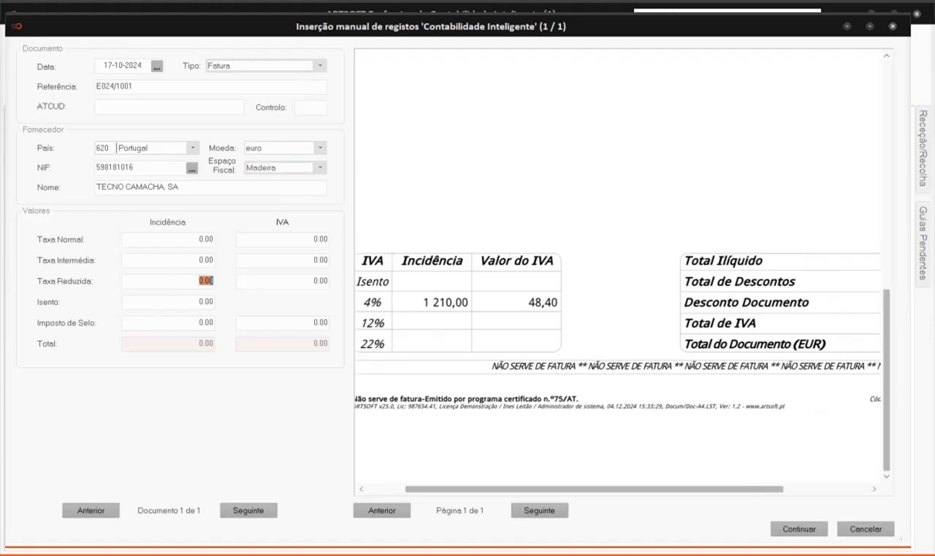
type("1210")
key("Tab")
type("48.40")
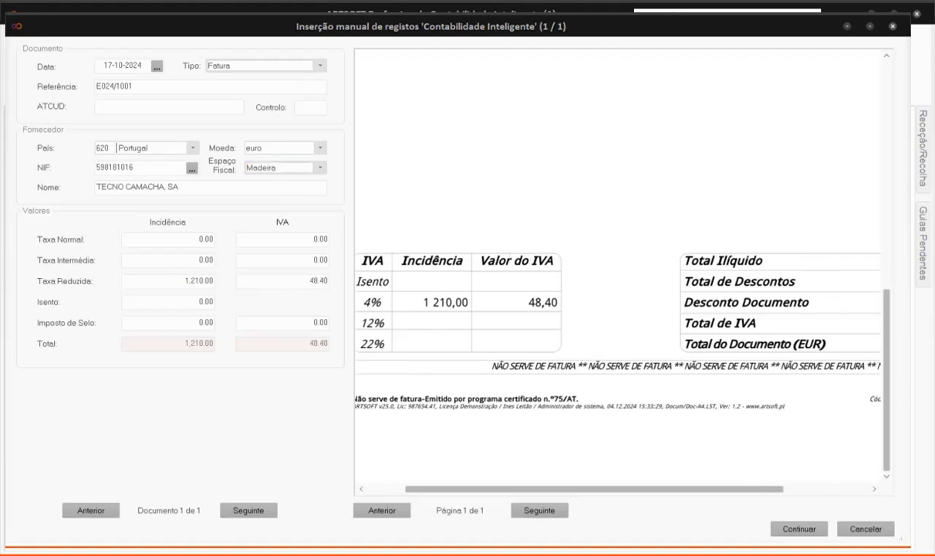
left_click(802, 530)
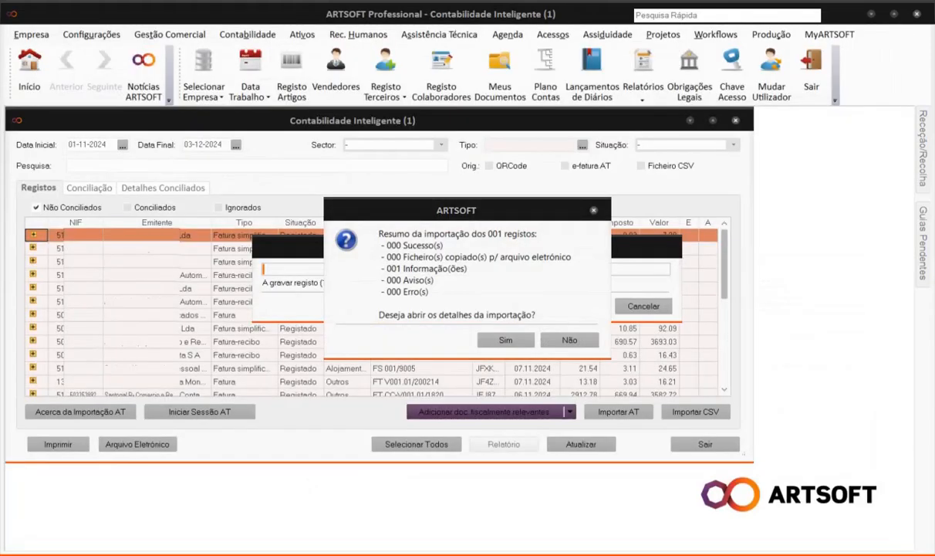
Close the E024/1001 import report and load faturaIrlanda.pdf for manual entry.
left_click(506, 339)
left_click(764, 339)
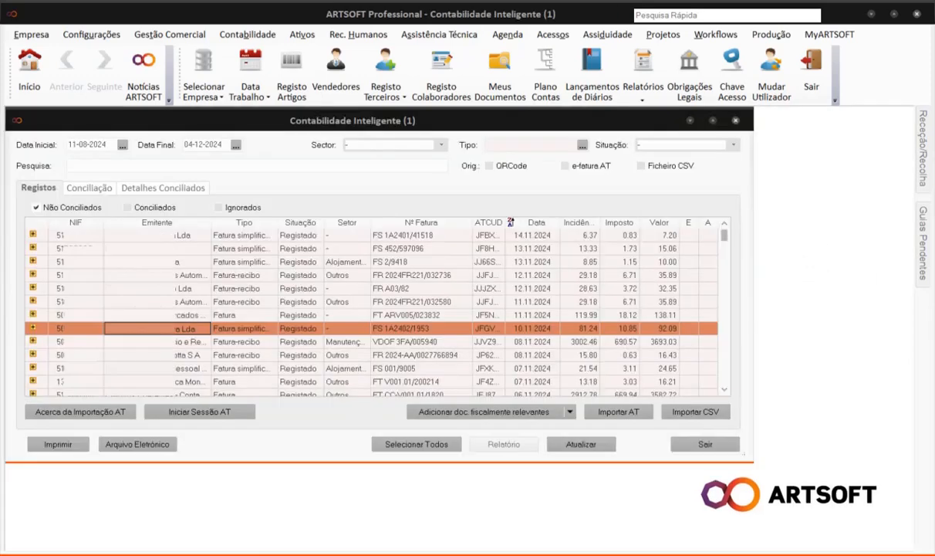
left_click(570, 411)
left_click(496, 433)
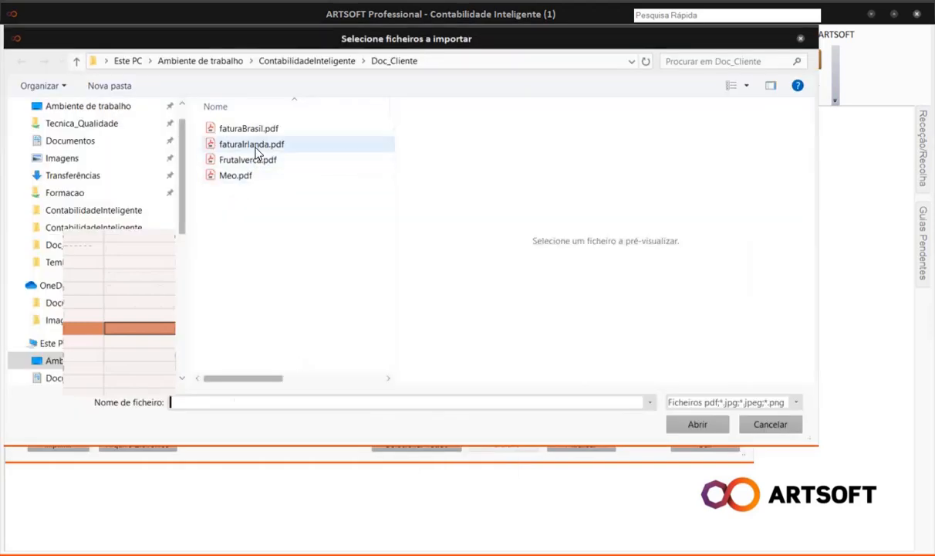
left_click(255, 146)
left_click(679, 426)
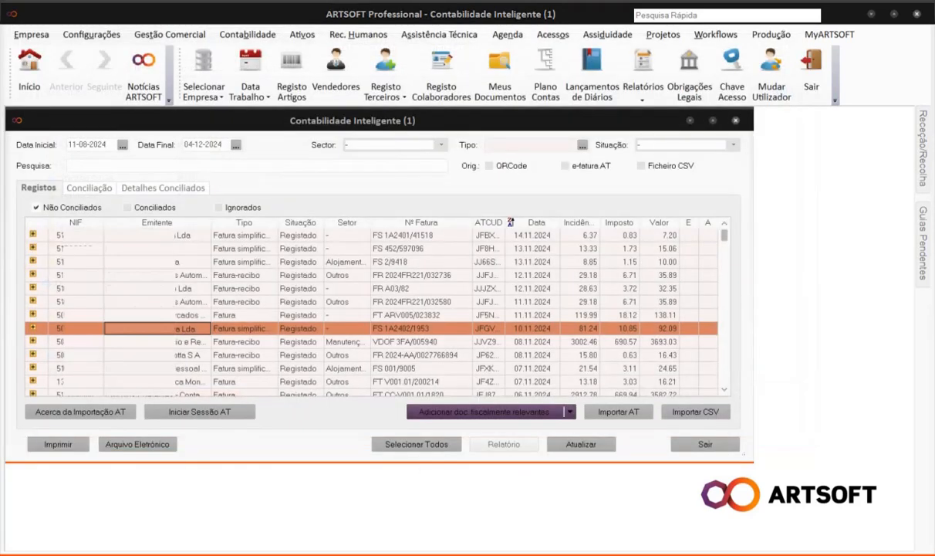
left_click(653, 322)
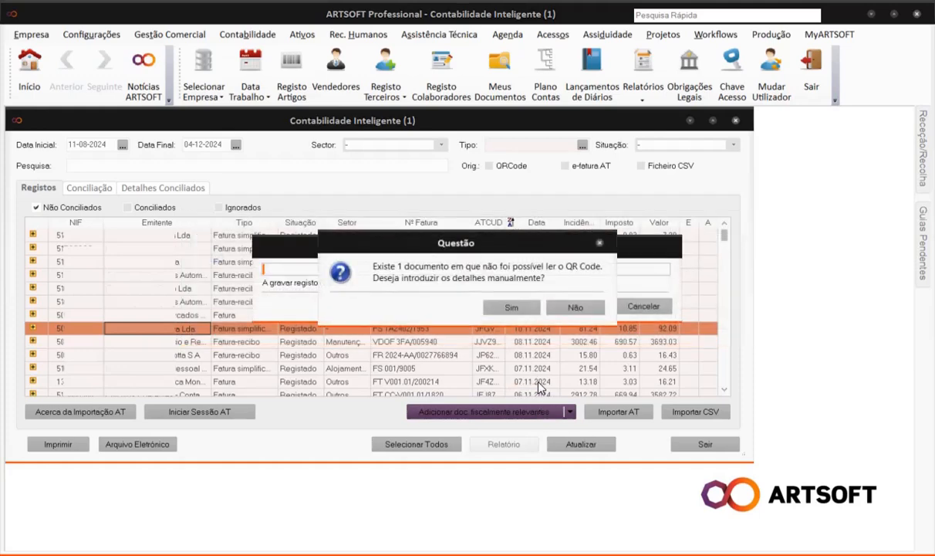
left_click(511, 307)
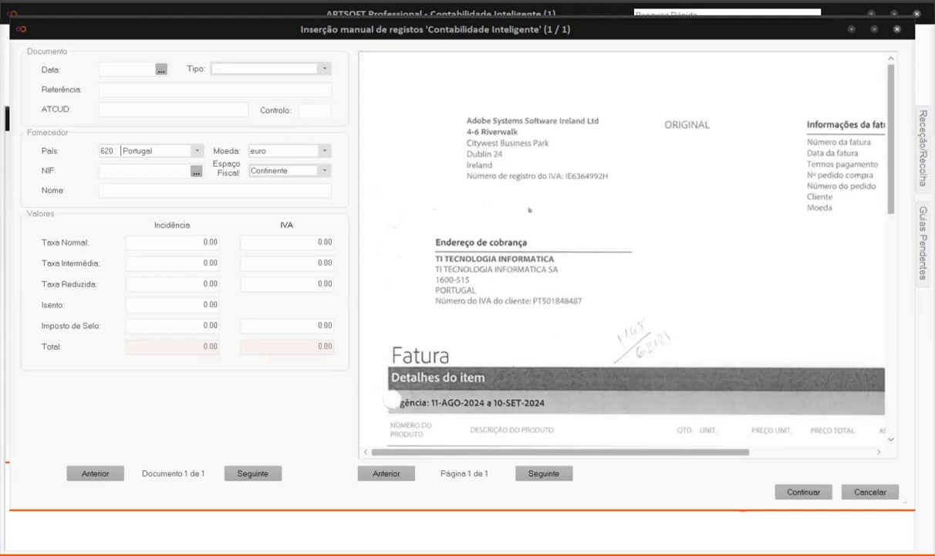
Enter invoice date 11-08-2024, paste the reference and supplier VAT number, and fill the supplier name.
left_click(129, 70)
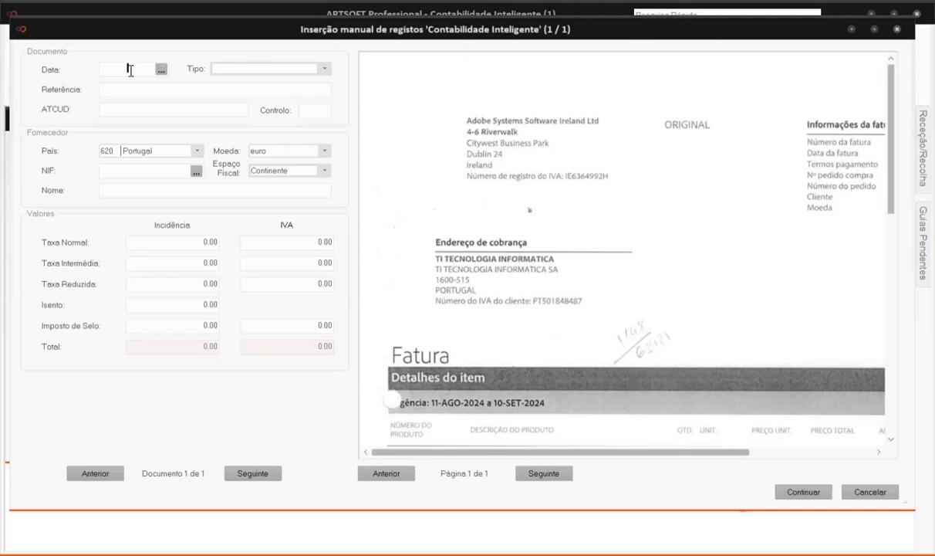
type("11-08-2024")
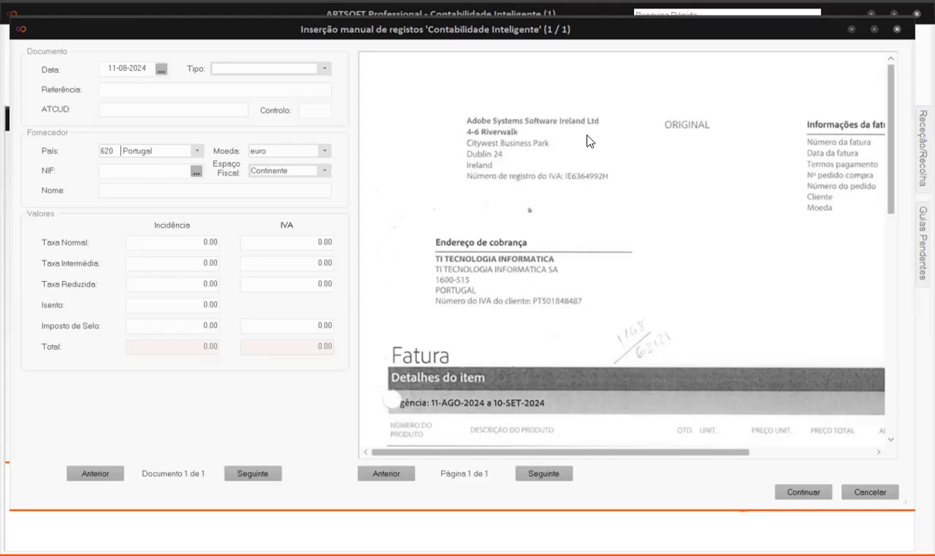
left_click(172, 92)
key("ctrl+v")
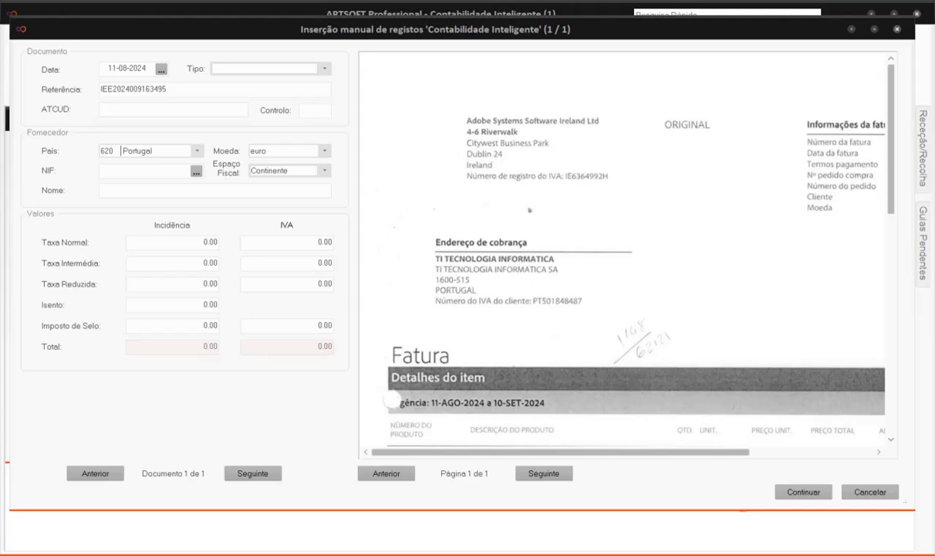
left_click(125, 172)
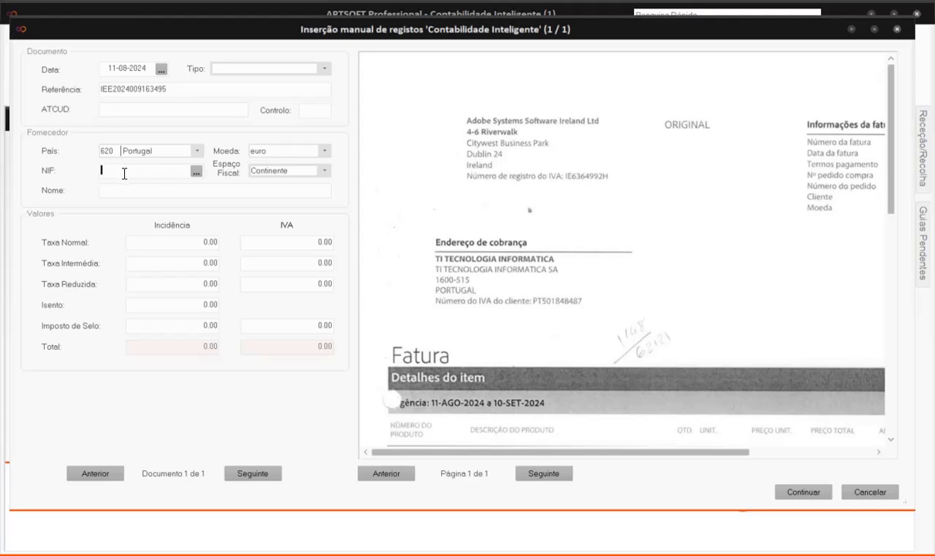
left_click(151, 193)
left_click(152, 194)
type("A")
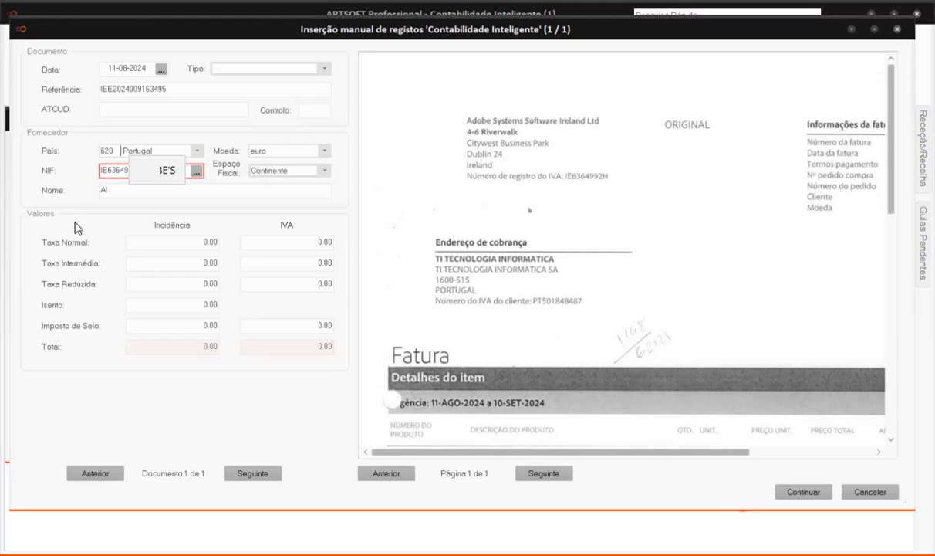
Set country Irlanda, type Fatura emitida no estrangeiro, standard-rate total 54.40, and import it.
left_click(195, 152)
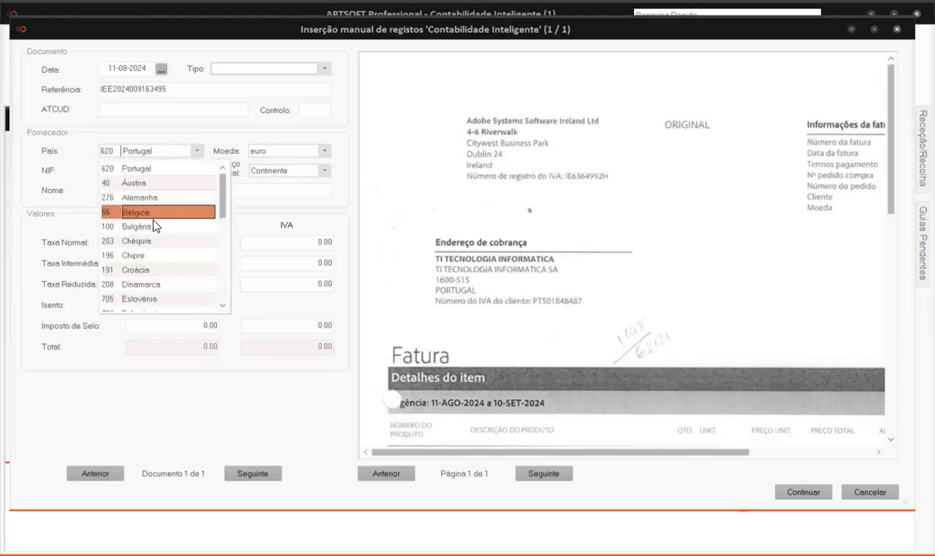
scroll(143, 262, "down", 3)
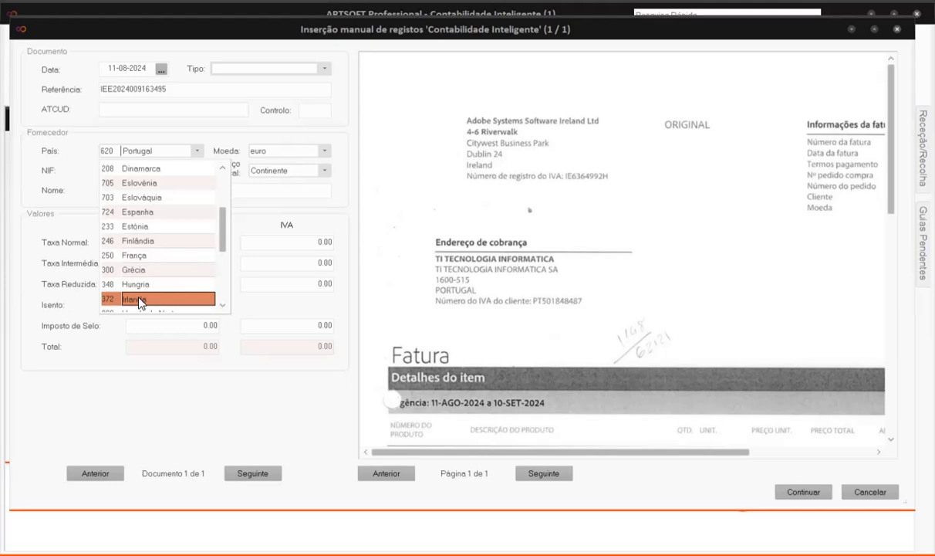
left_click(139, 299)
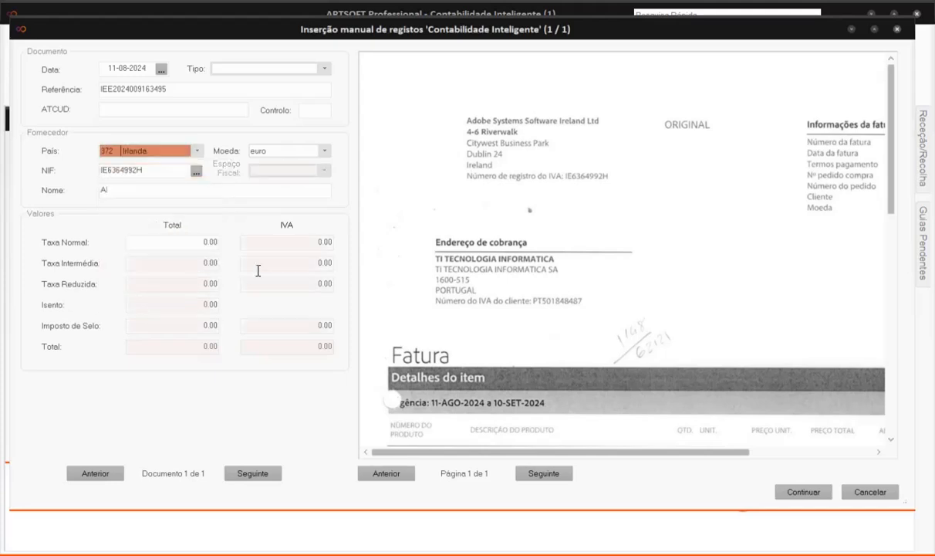
left_click(325, 71)
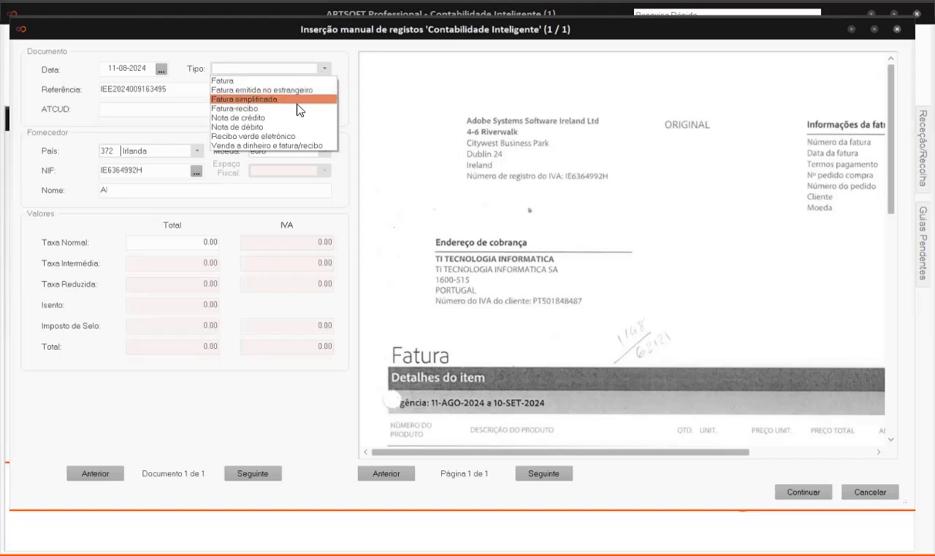
left_click(301, 86)
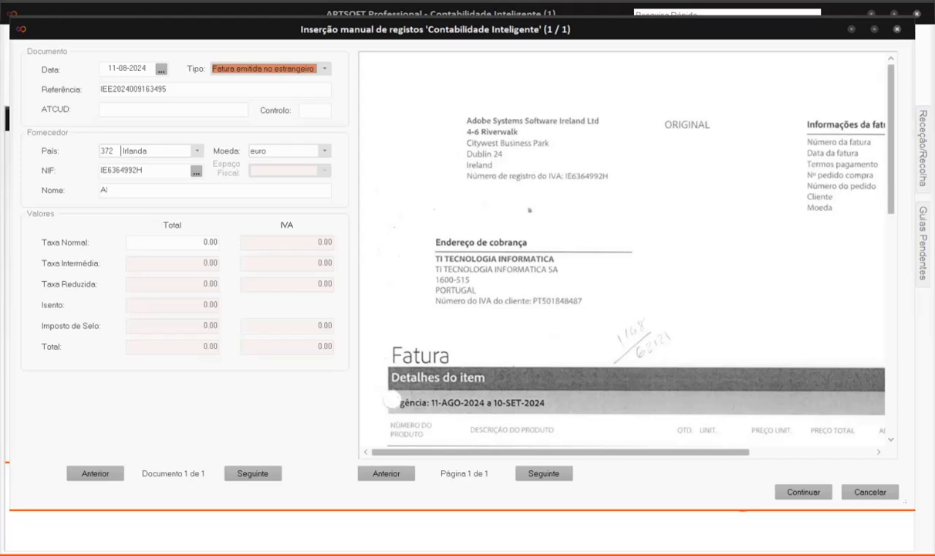
left_click(221, 241)
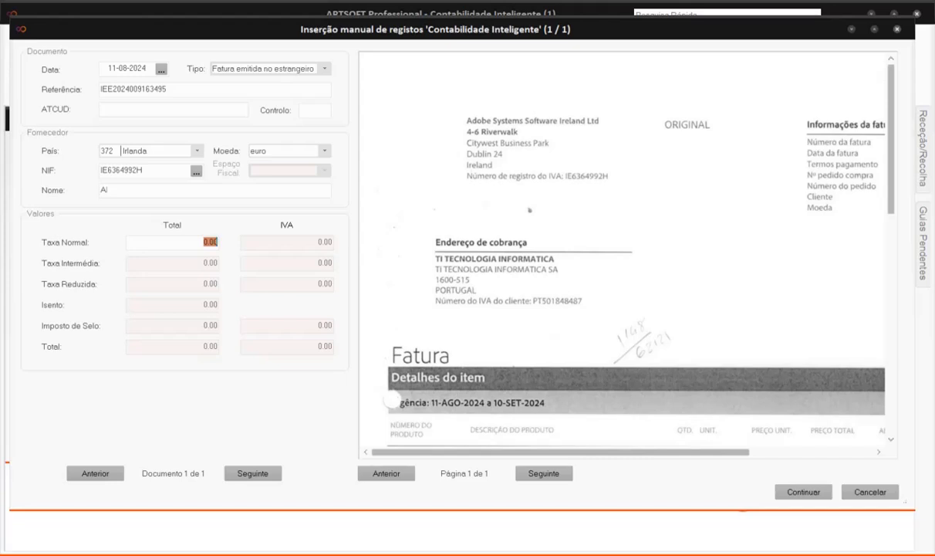
type("54.40")
key("Tab")
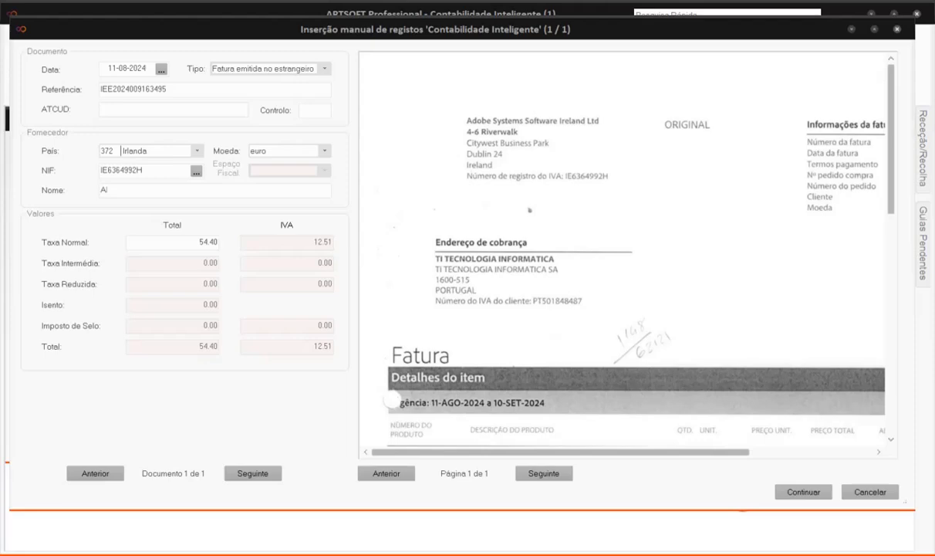
left_click(803, 491)
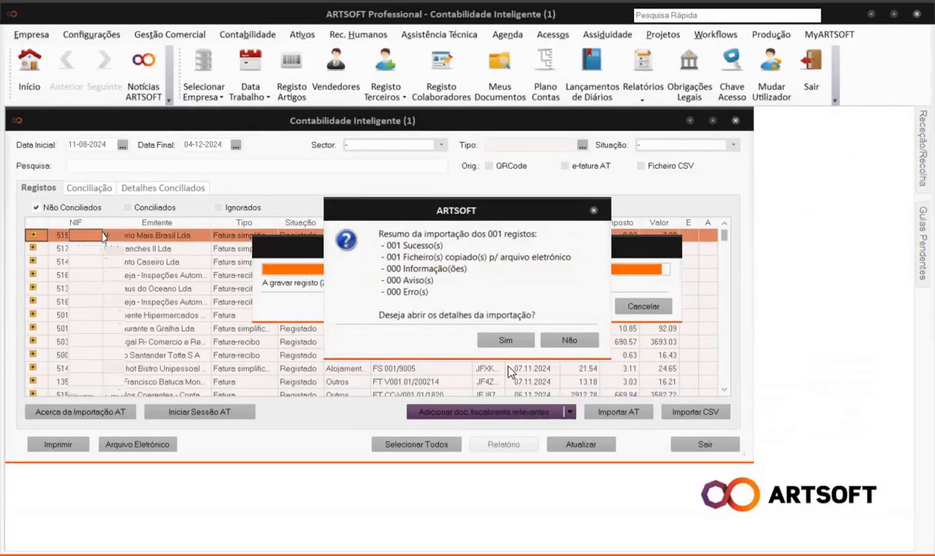
Close the import report and filter unreconciled records to end date 11-08-2024.
left_click(507, 339)
left_click(761, 371)
left_click(89, 187)
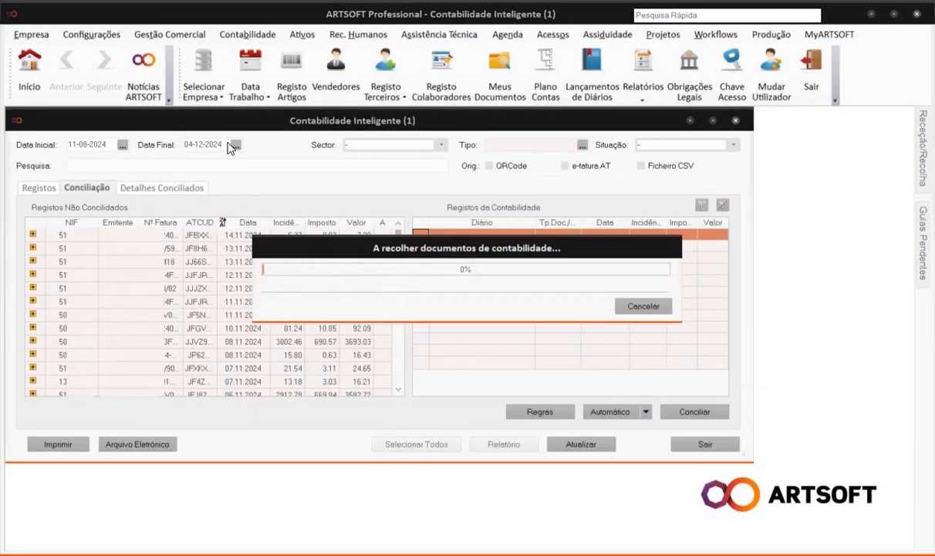
left_click(222, 145)
type("11-08-2024")
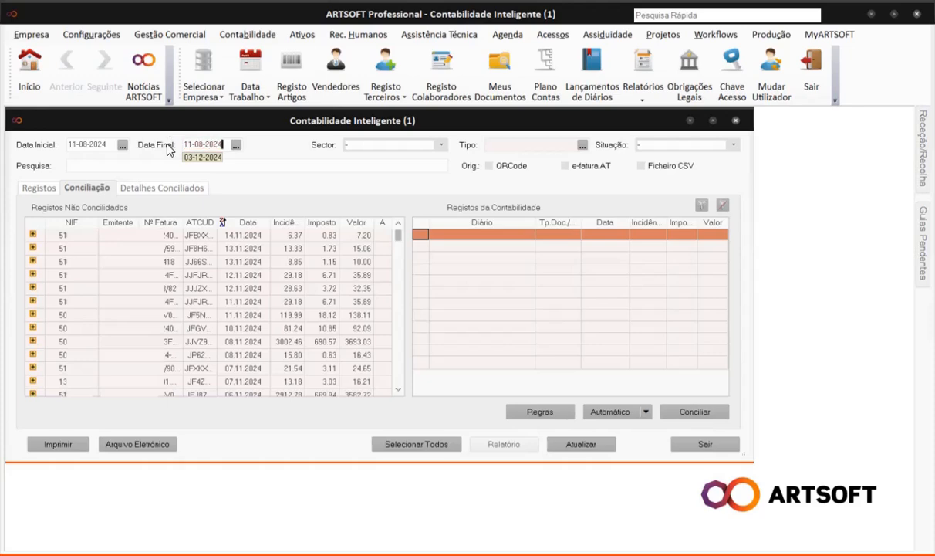
key("Tab")
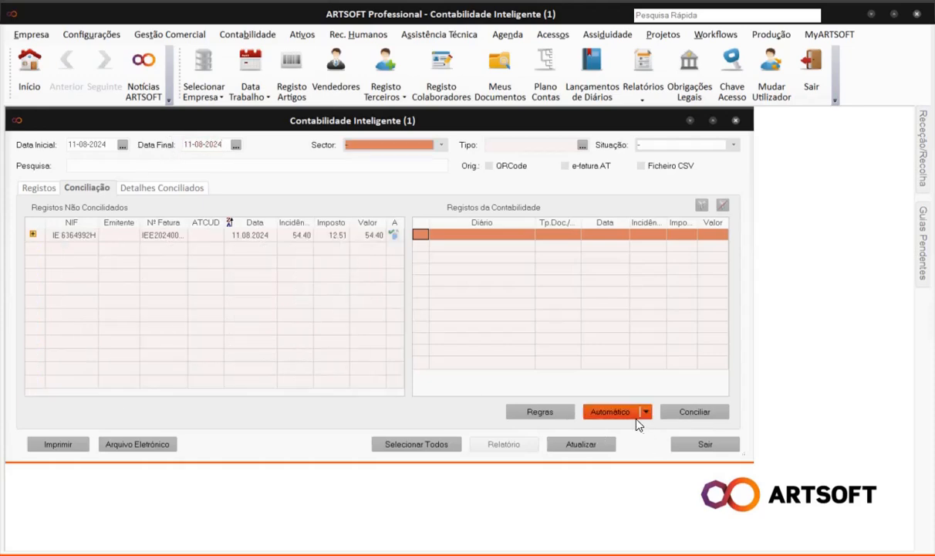
Switch rule 21 Faturas intracomunitárias from Extracomunitário to Intracomunitário suppliers and save it.
left_click(553, 413)
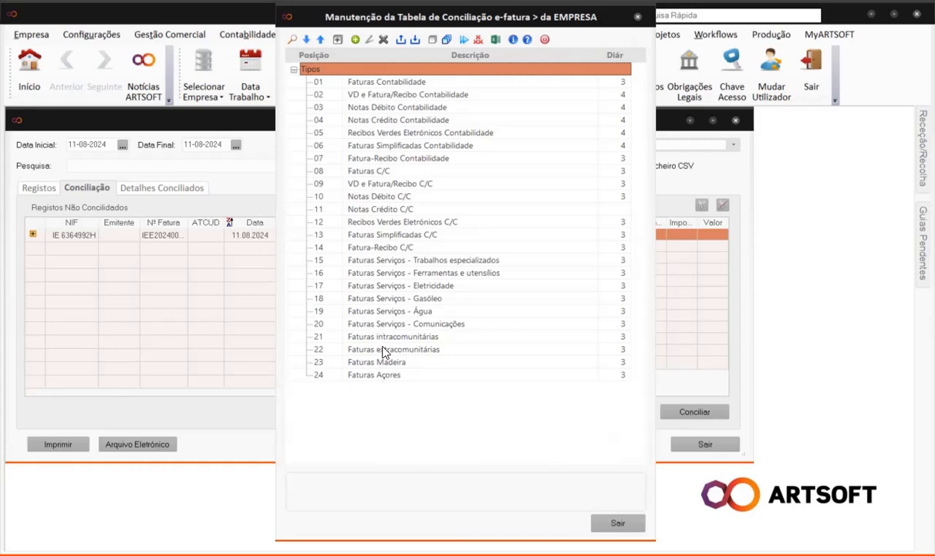
double_click(389, 337)
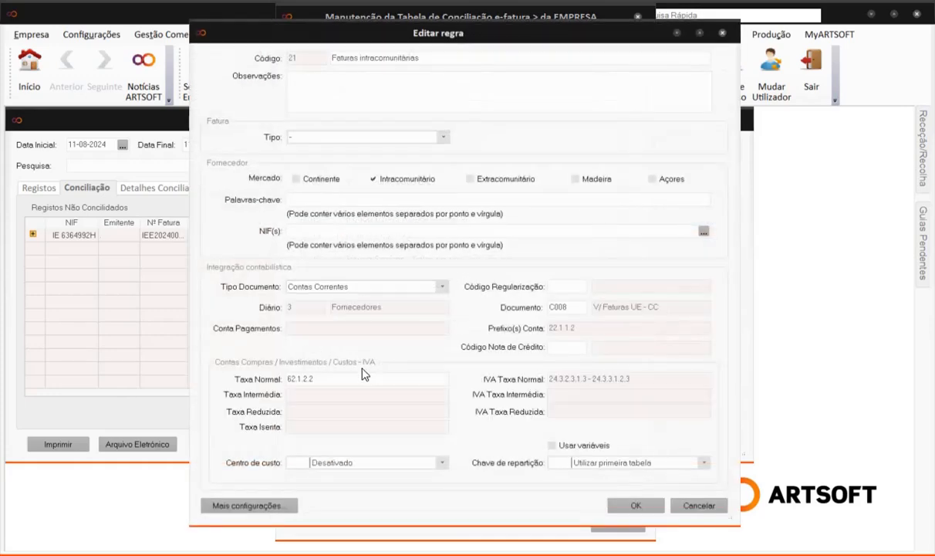
left_click(296, 180)
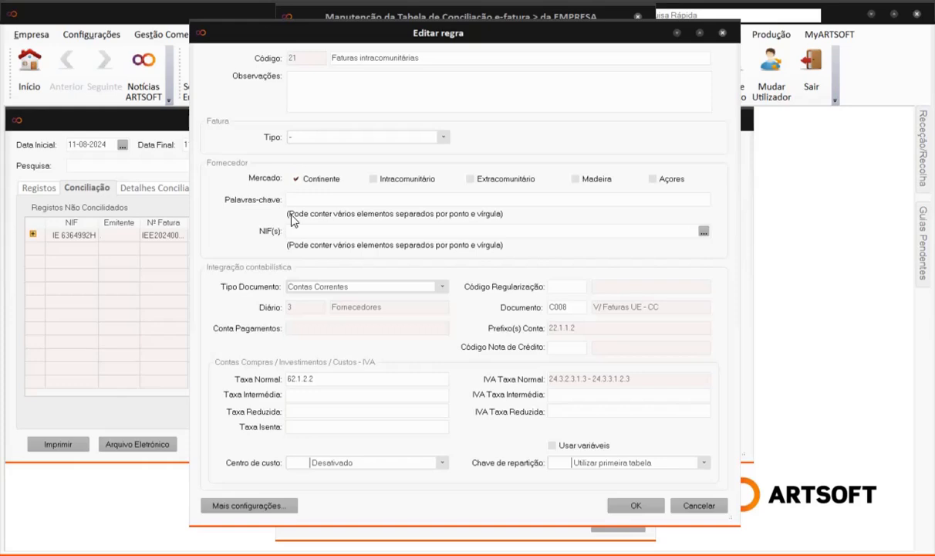
left_click(375, 180)
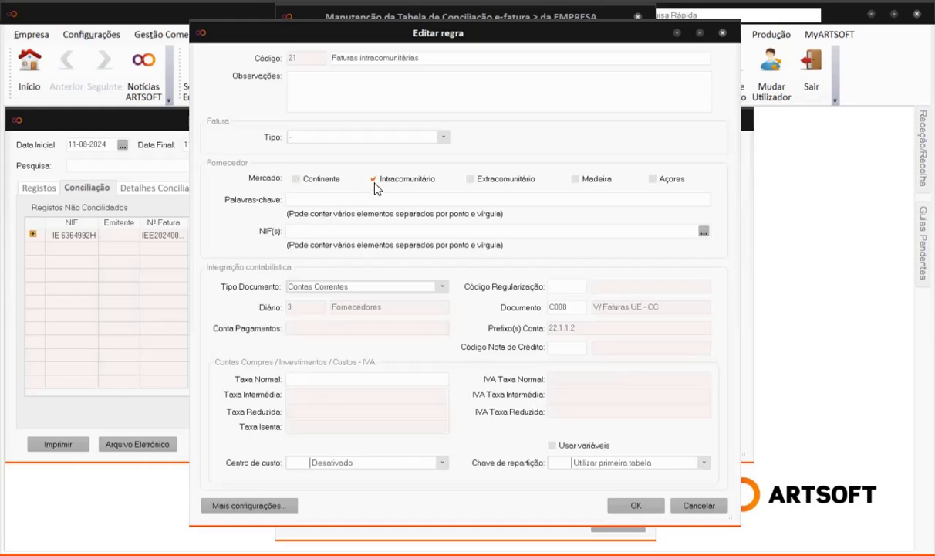
left_click(470, 180)
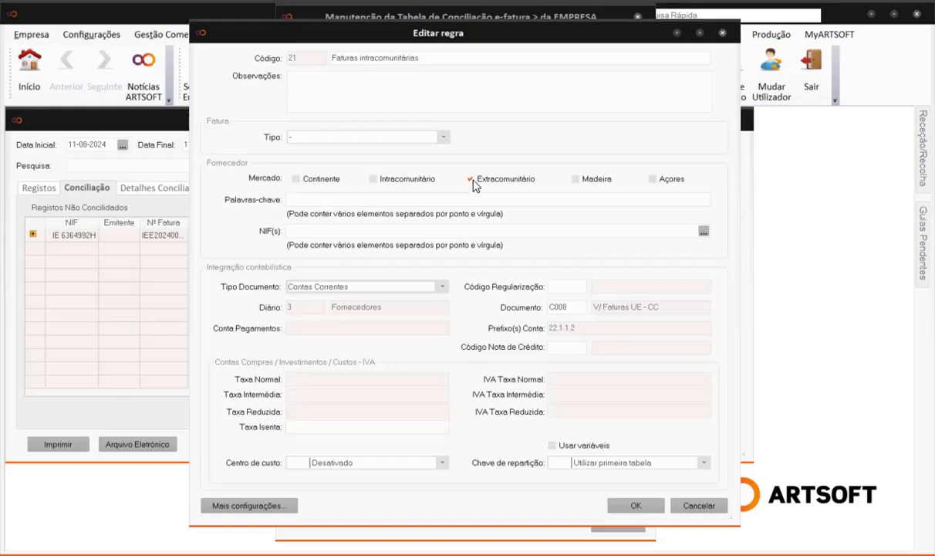
left_click(581, 186)
left_click(654, 182)
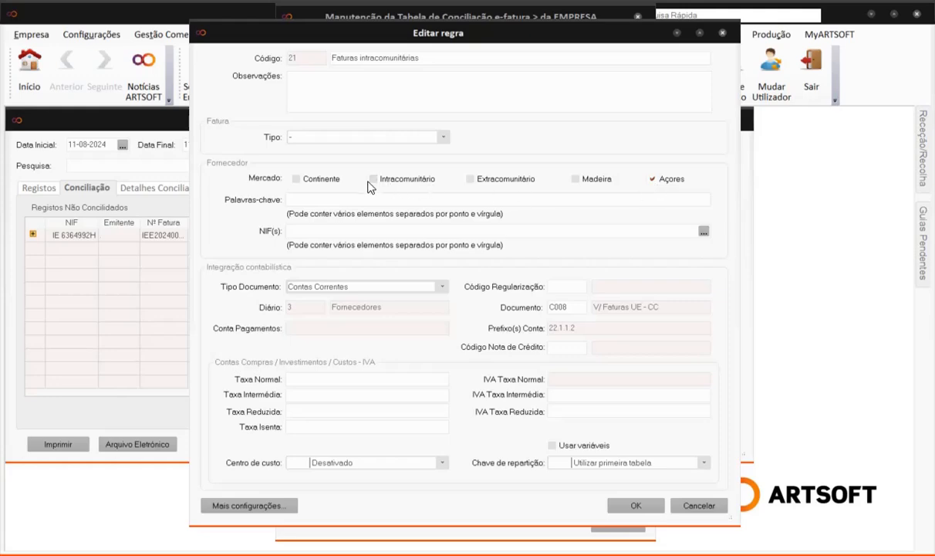
left_click(374, 180)
left_click(636, 506)
key("Escape")
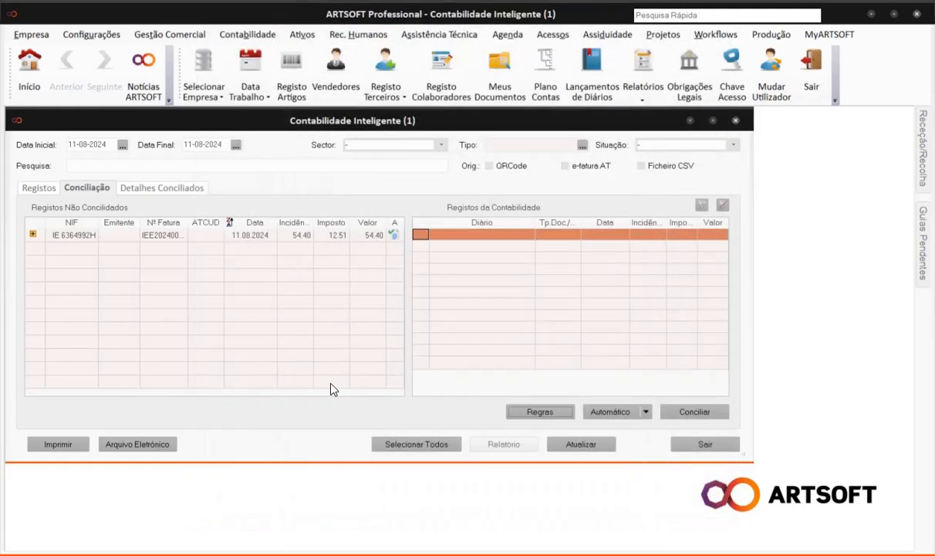
left_click(237, 242)
right_click(236, 242)
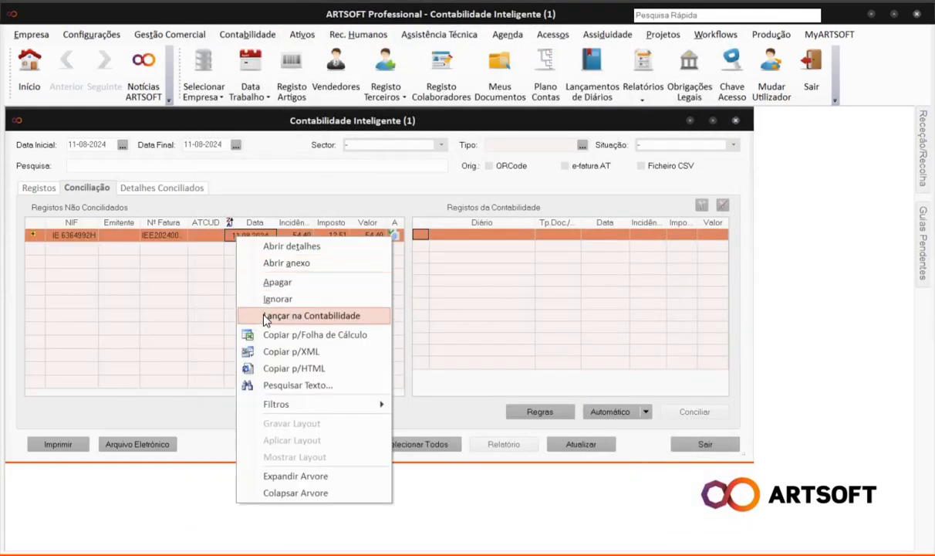
left_click(301, 315)
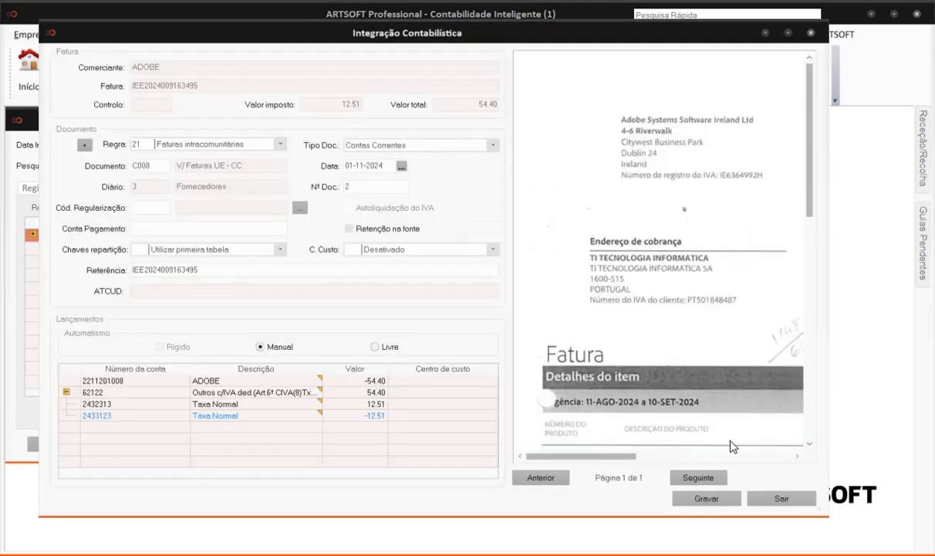
left_click(699, 499)
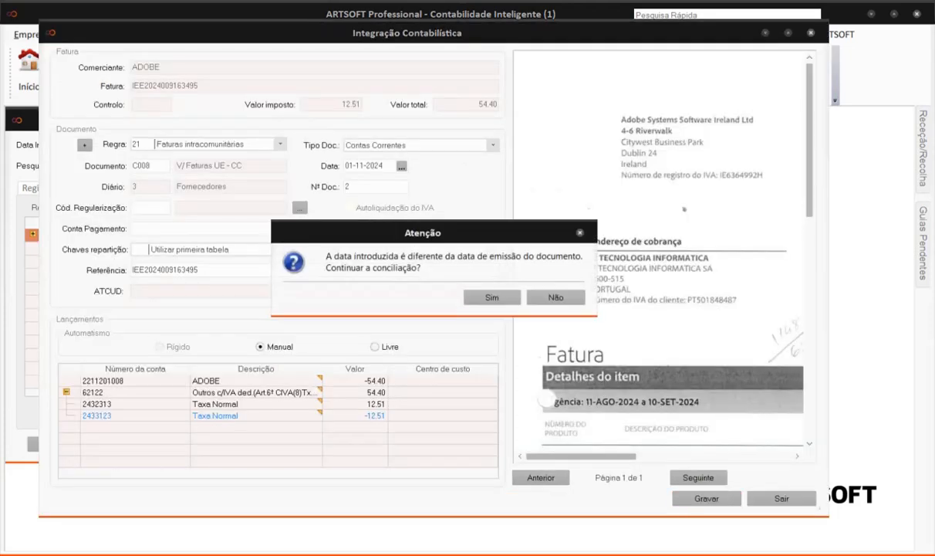
left_click(475, 297)
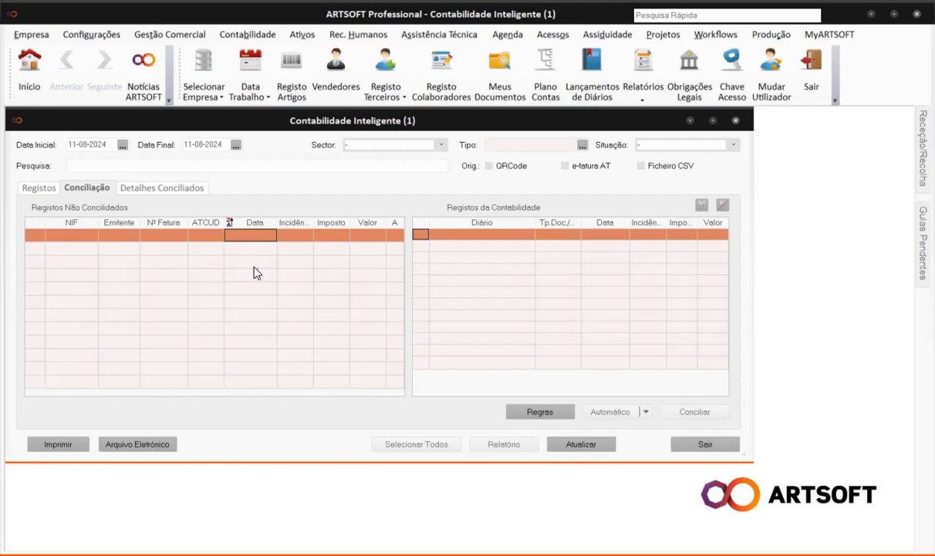
Expand the Irish invoice's reconciled posting C008/2, then set the period end date to 25-09-2024.
left_click(163, 188)
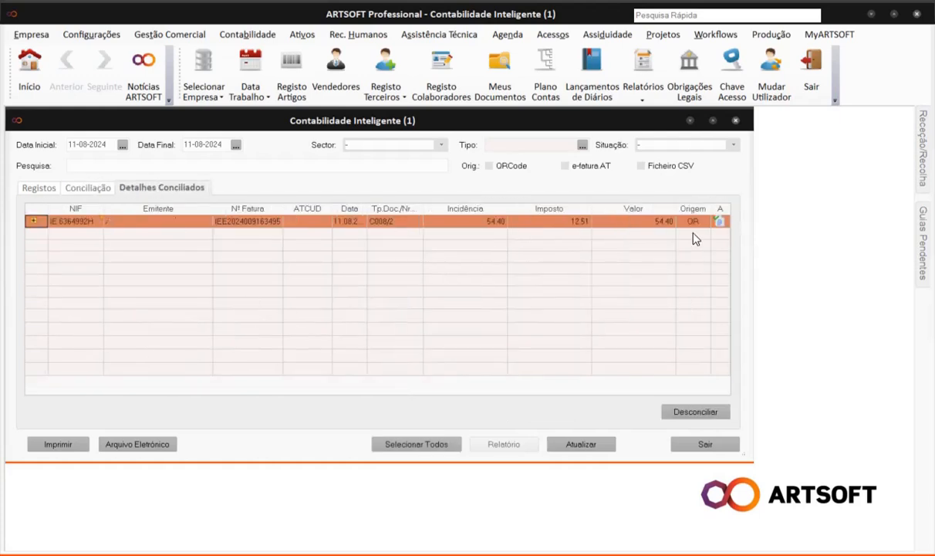
left_click(33, 221)
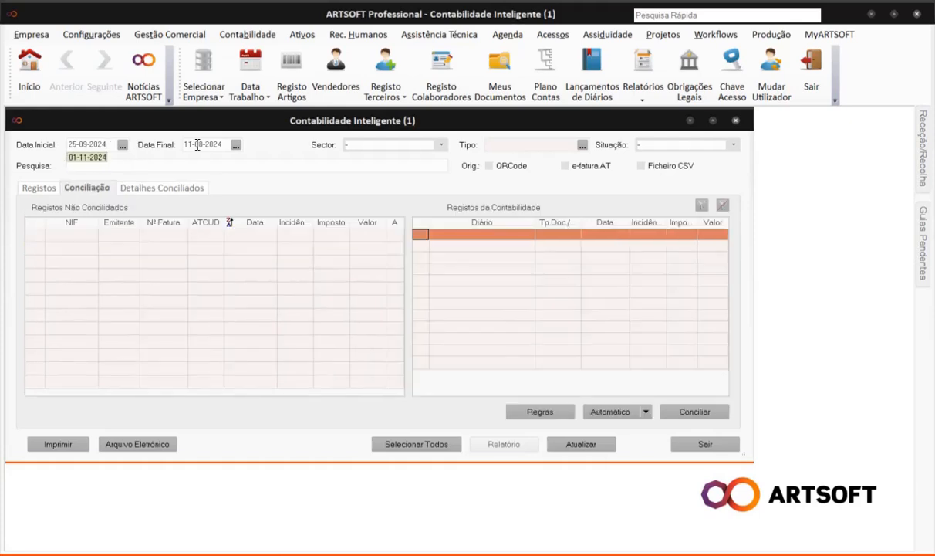
left_click(222, 144)
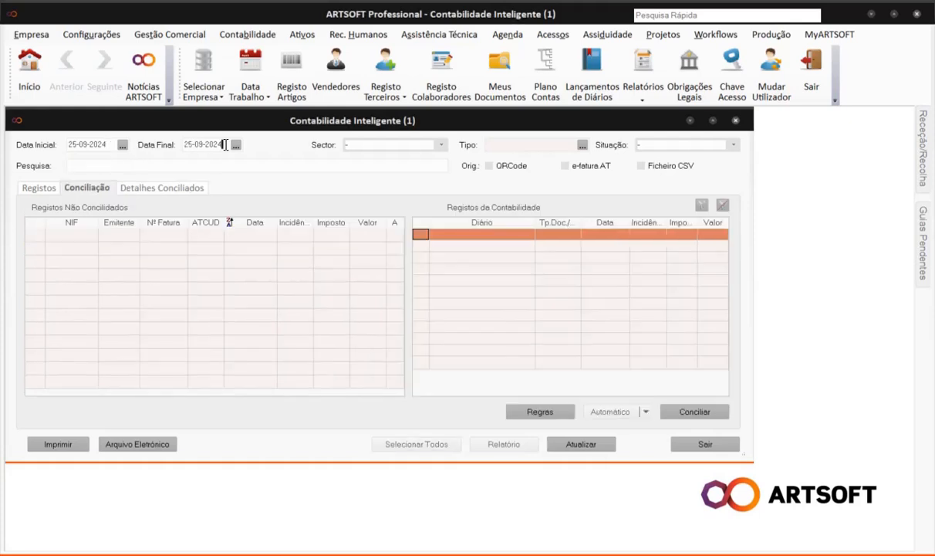
Refresh to show invoice FGG6255 for 25000.00 and inspect rule 22 Faturas extracomunitárias without saving.
left_click(577, 444)
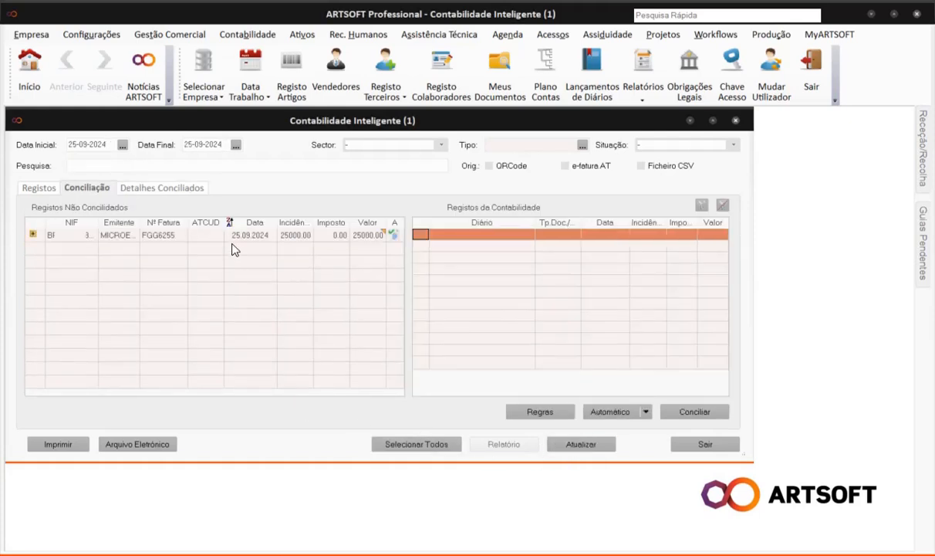
left_click(540, 412)
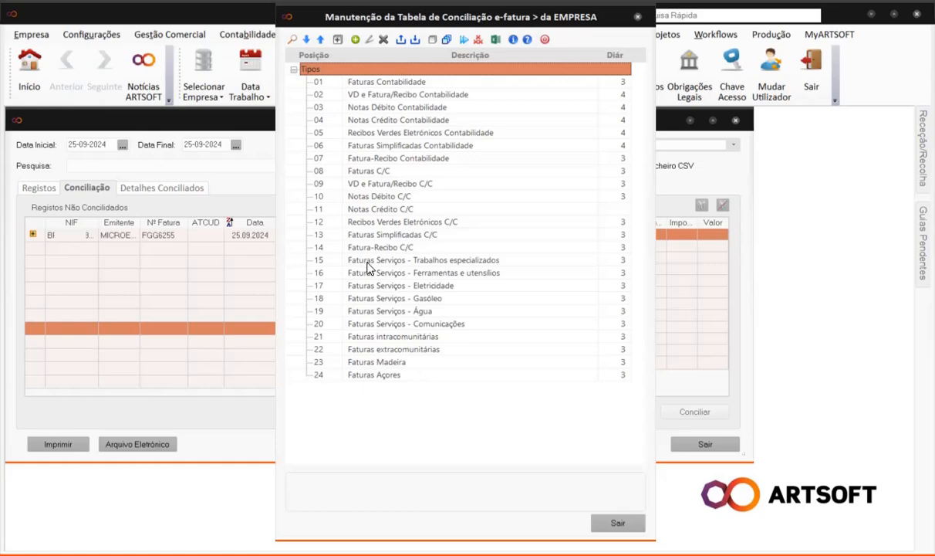
double_click(355, 349)
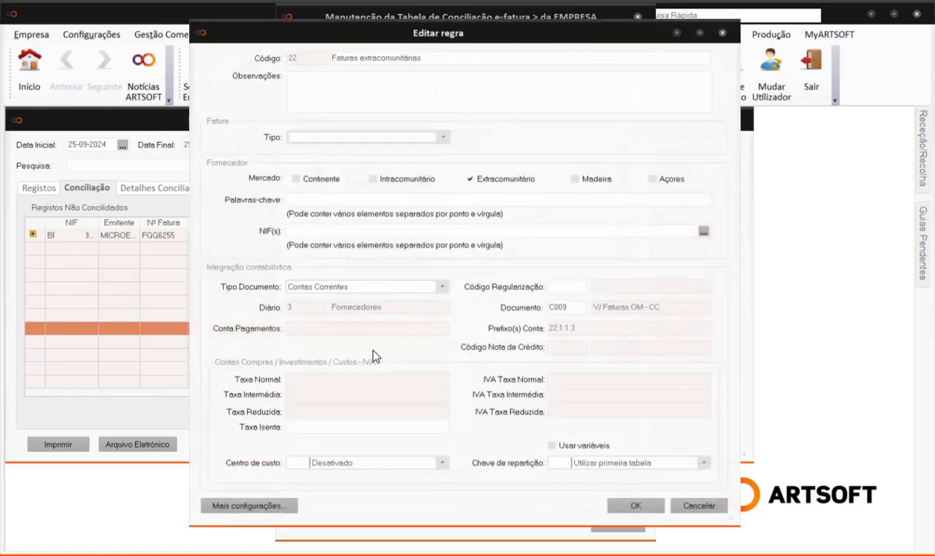
left_click(320, 427)
left_click(709, 505)
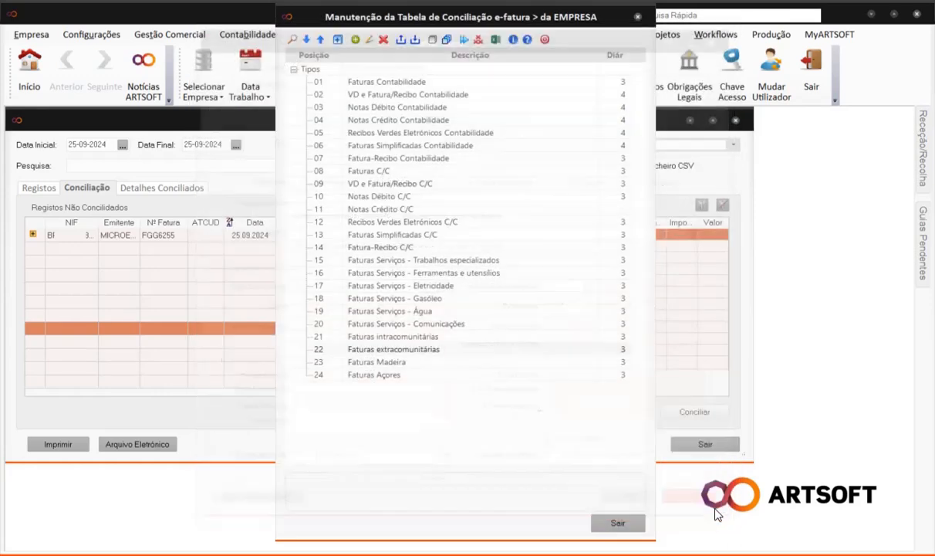
left_click(629, 527)
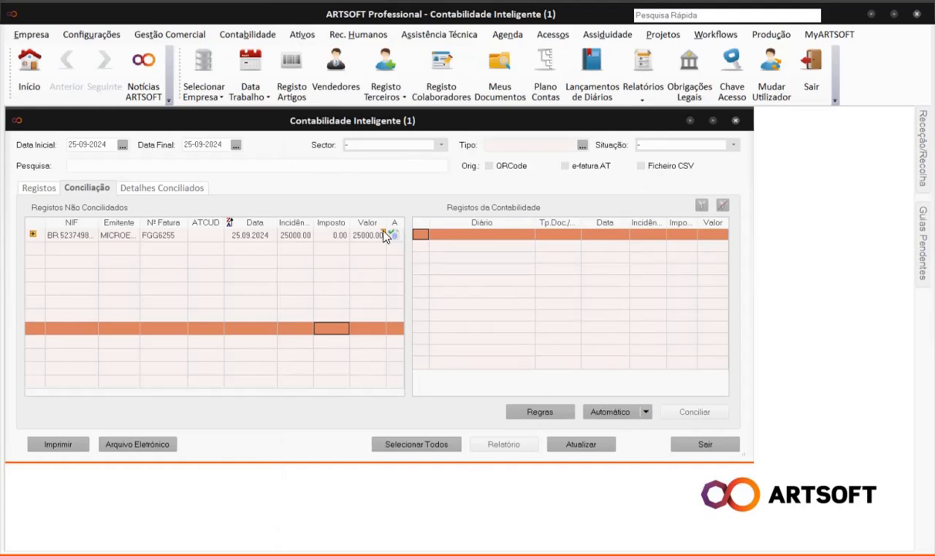
mouse_move(385, 236)
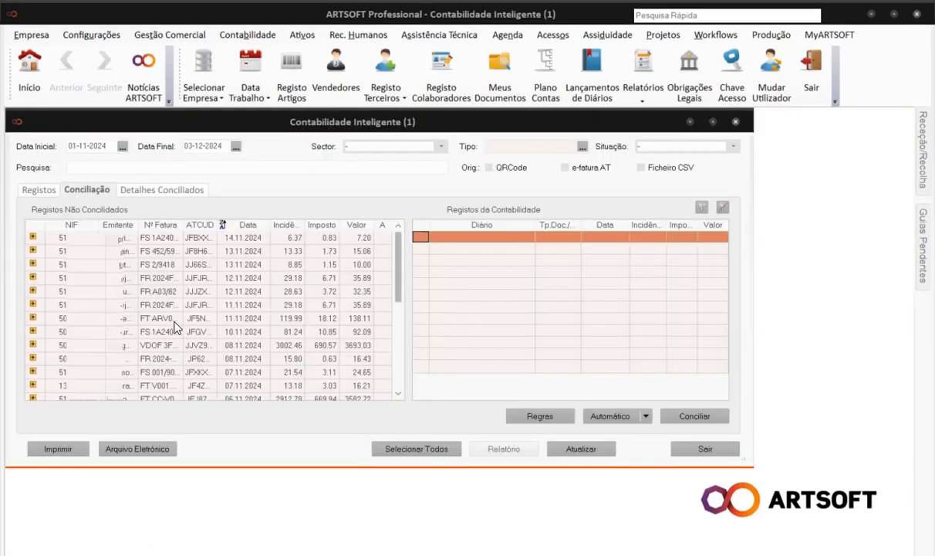
Open the accounting journal entries for the first reconciled invoice, FT 19/022575, from Detalhes Conciliados.
left_click(167, 190)
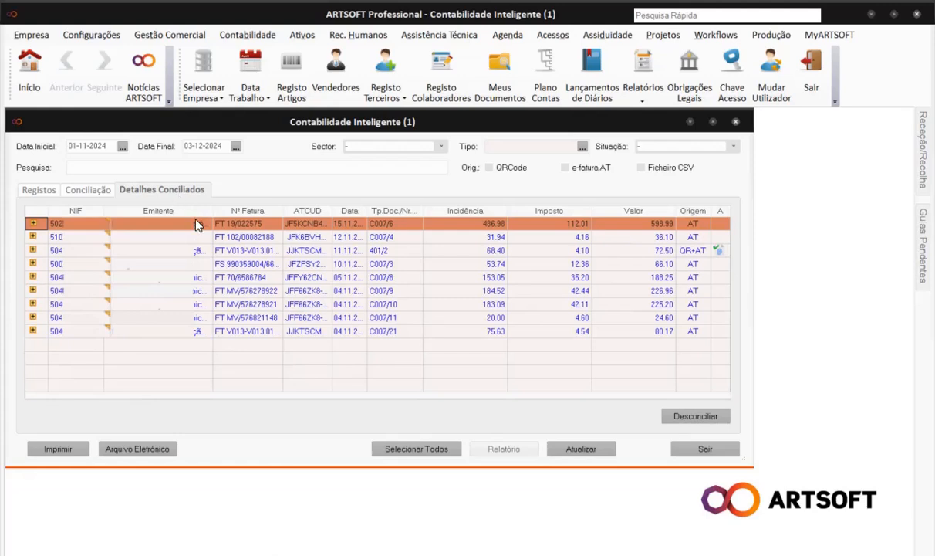
right_click(196, 221)
mouse_move(244, 251)
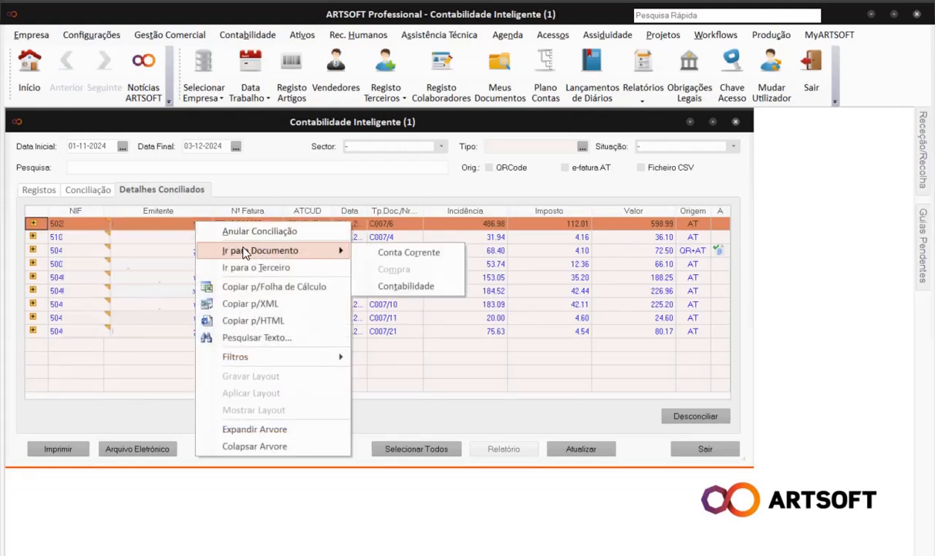
left_click(403, 285)
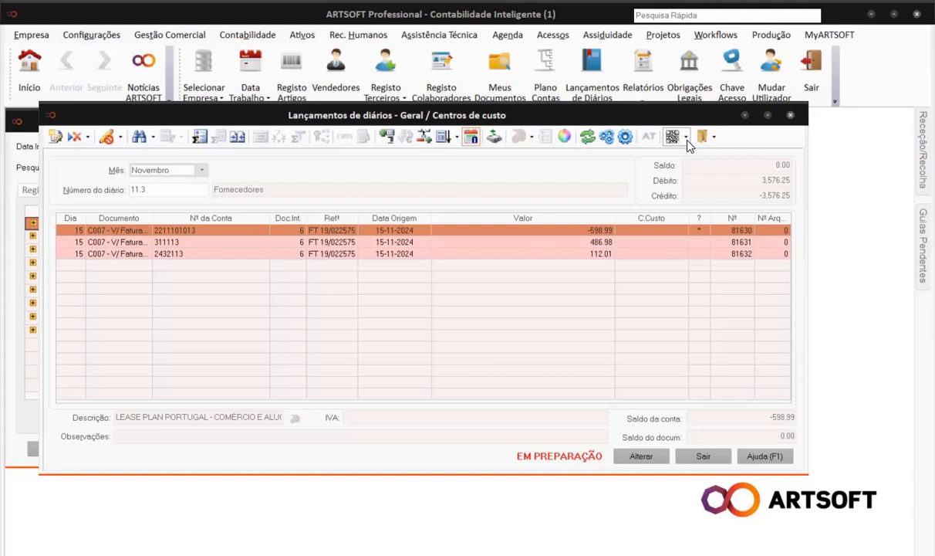
Review the entries' document attachment options, then close the journal entries and Contabilidade Inteligente.
left_click(687, 140)
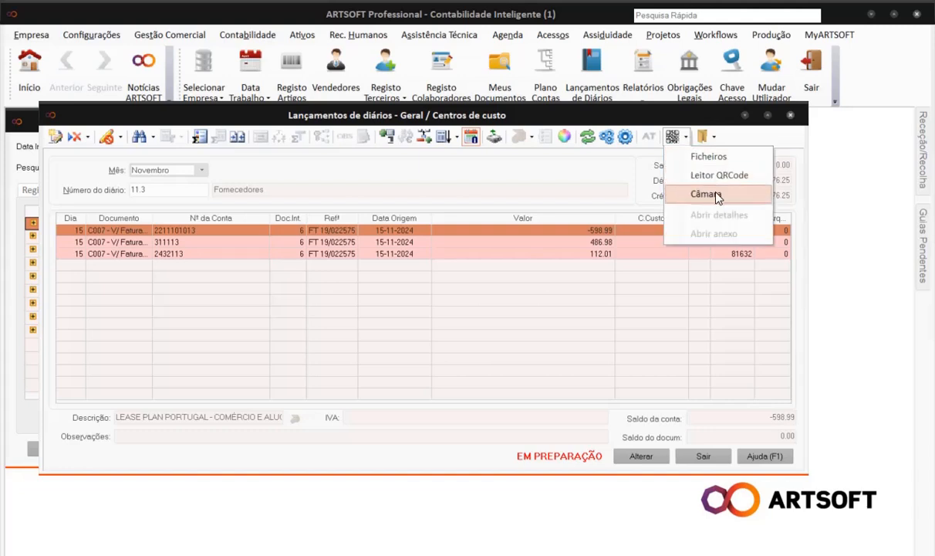
left_click(700, 456)
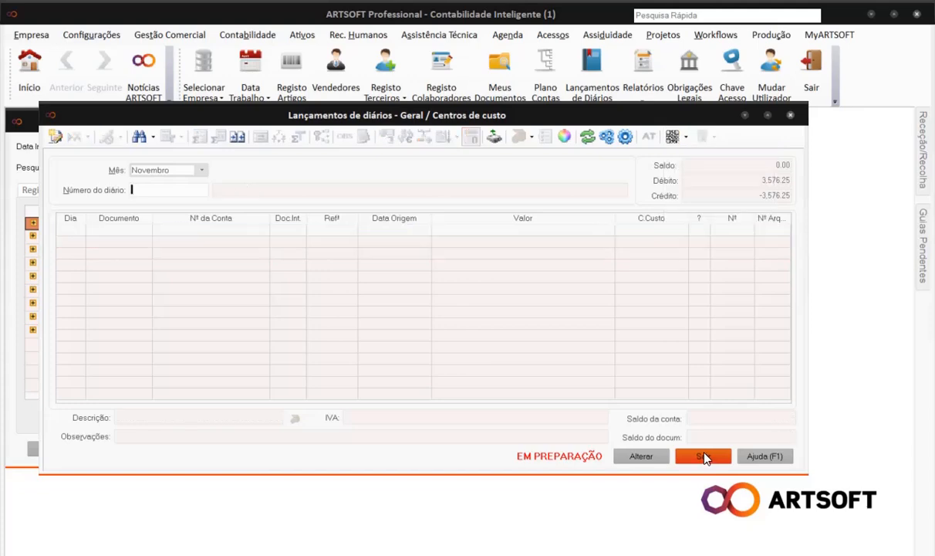
left_click(737, 124)
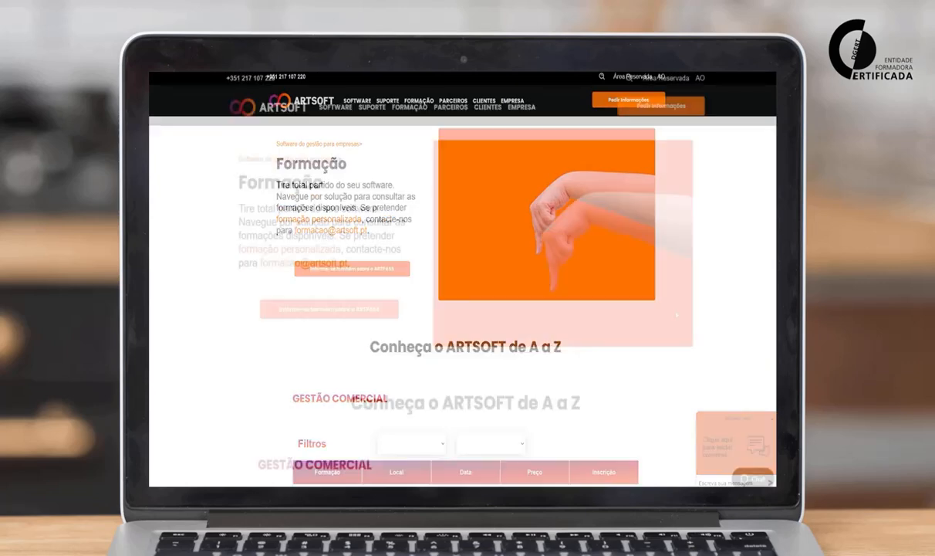
scroll(676, 314, "down", 5)
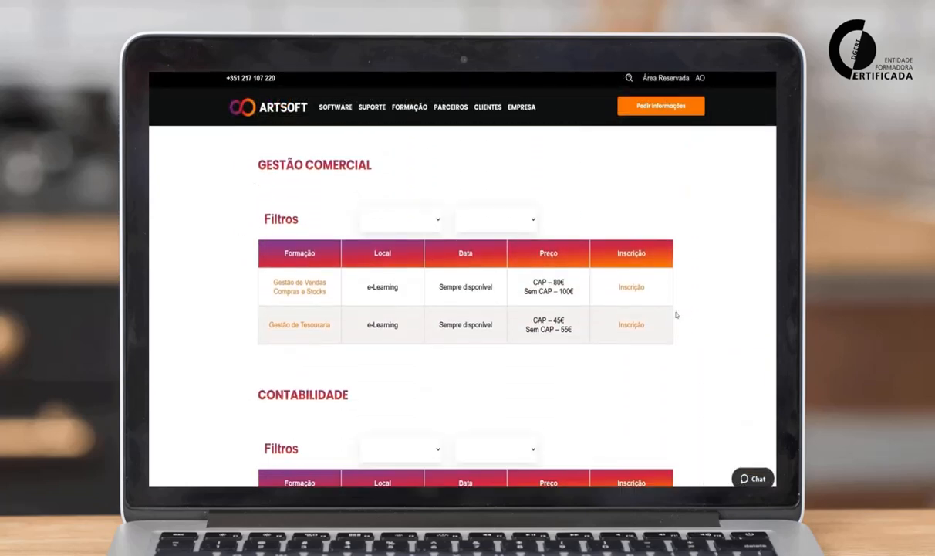
scroll(676, 314, "down", 4)
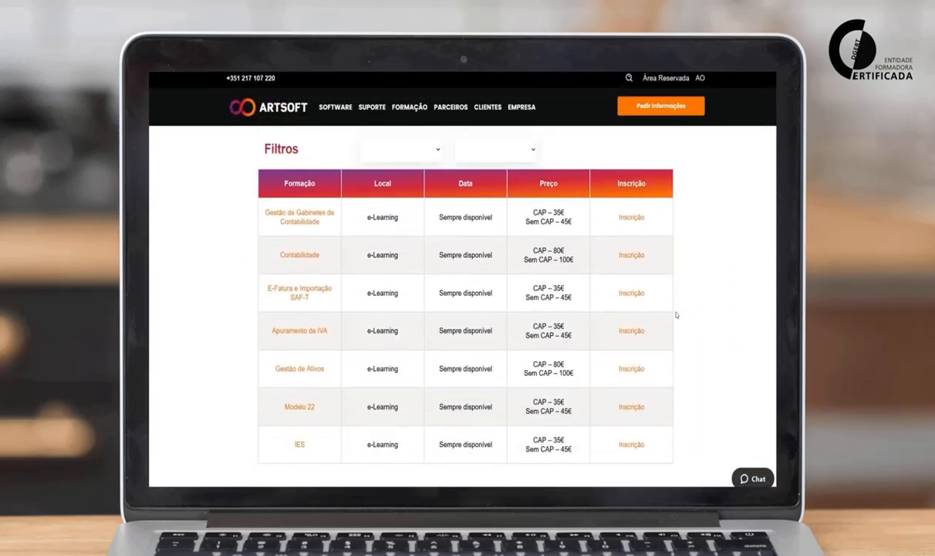
scroll(676, 315, "down", 6)
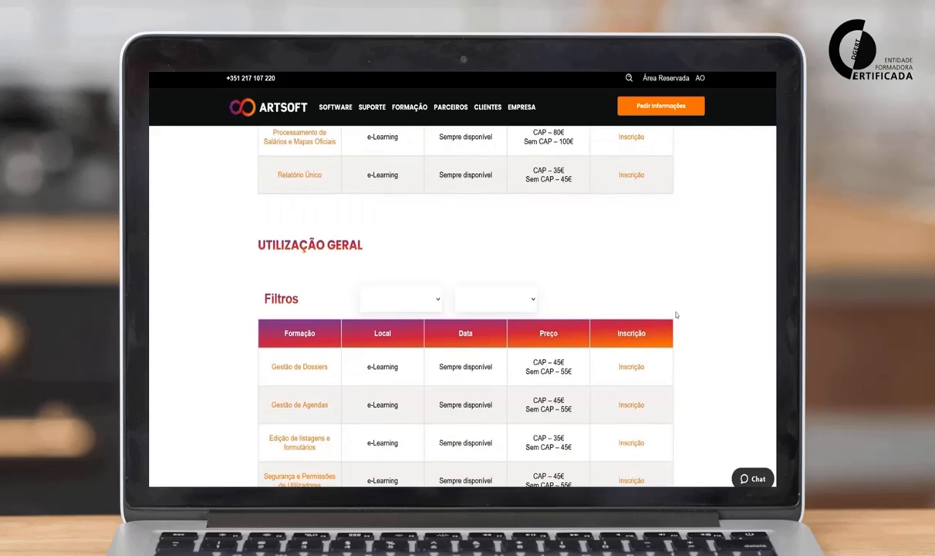
scroll(676, 315, "down", 2)
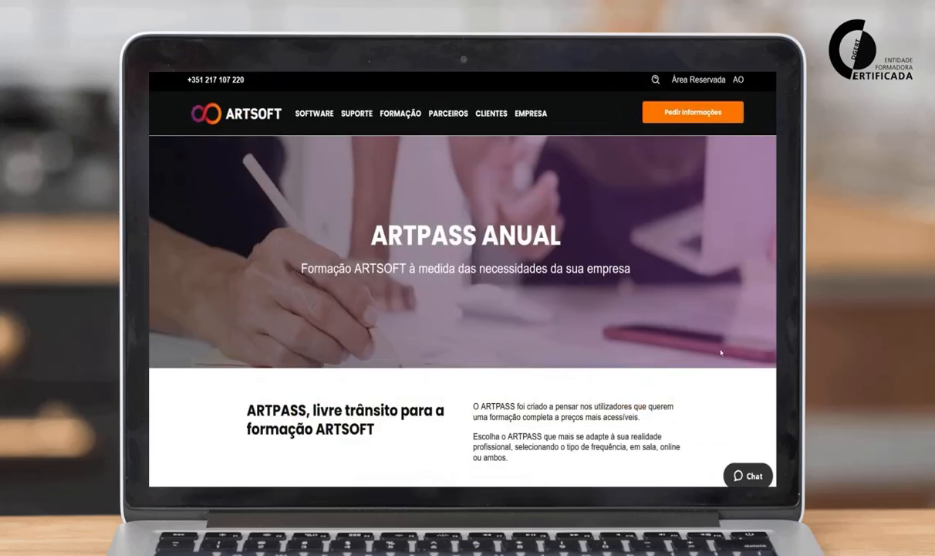
scroll(721, 353, "down", 3)
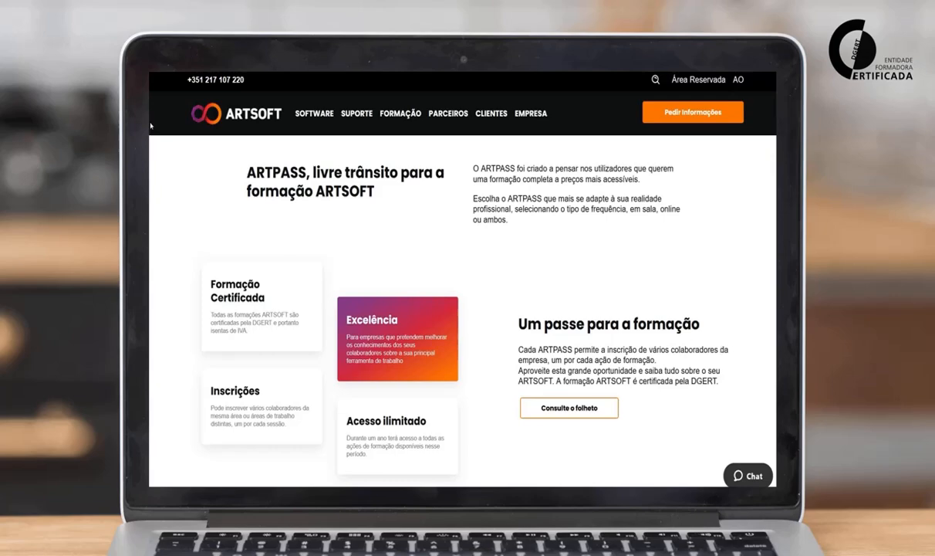
left_click(656, 229)
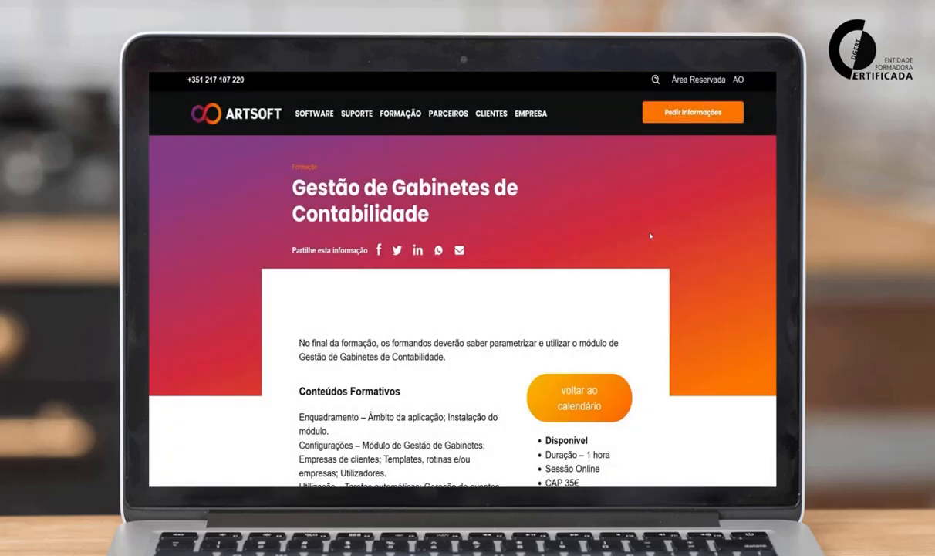
scroll(652, 237, "down", 3)
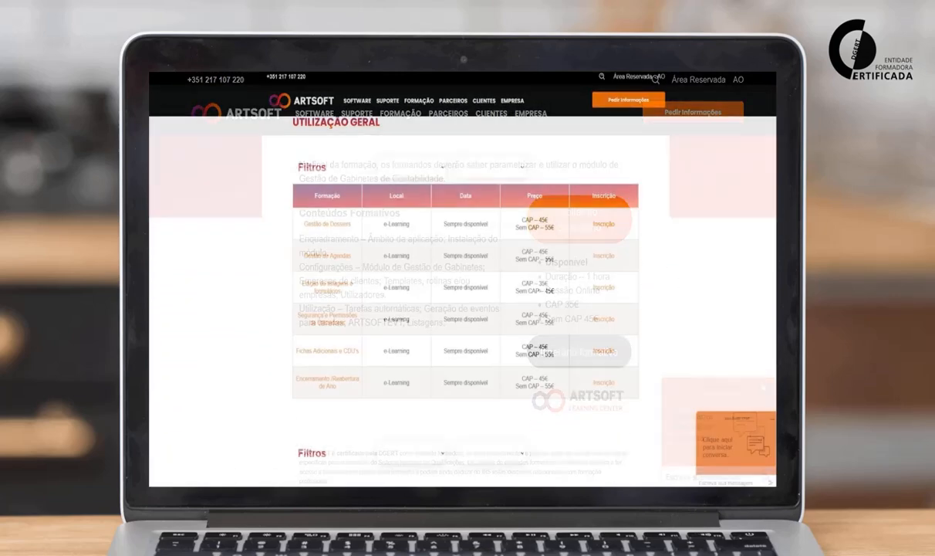
scroll(463, 308, "down", 5)
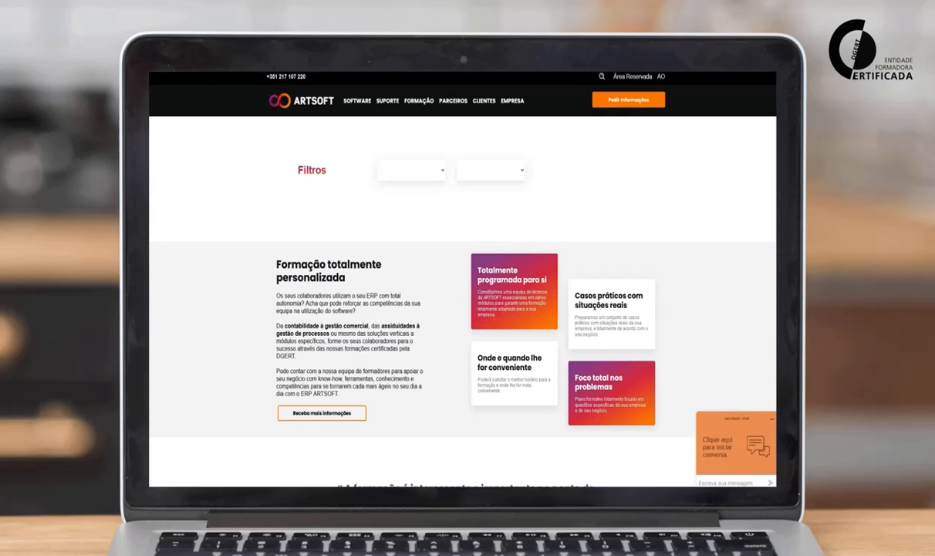